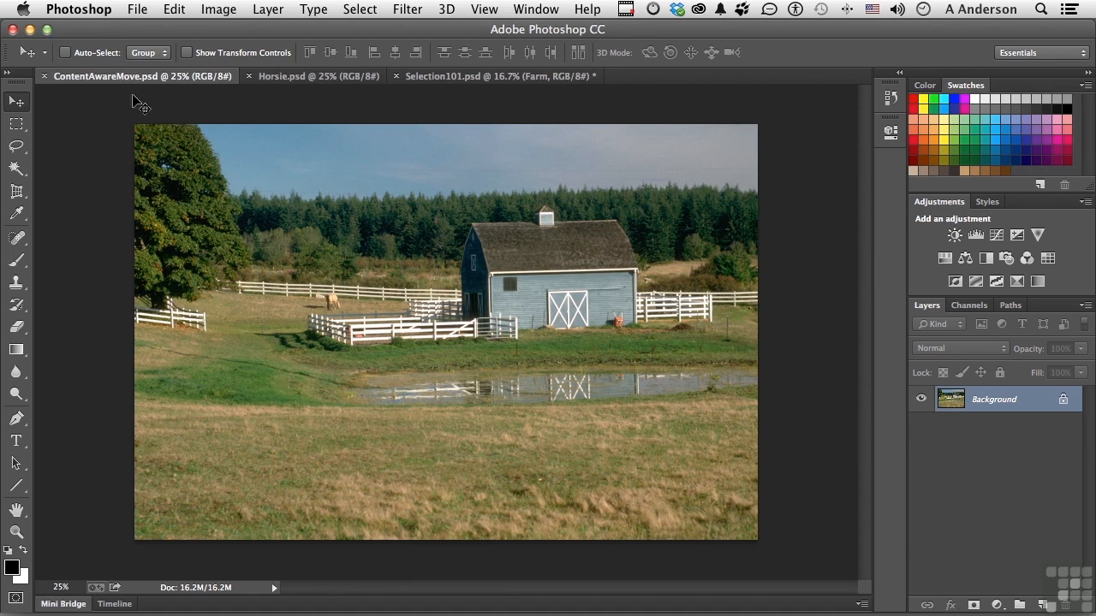
Step: Switch to Selection101.psd and draw a loose Lasso selection around the dark barn at the image's right edge
left_click(453, 77)
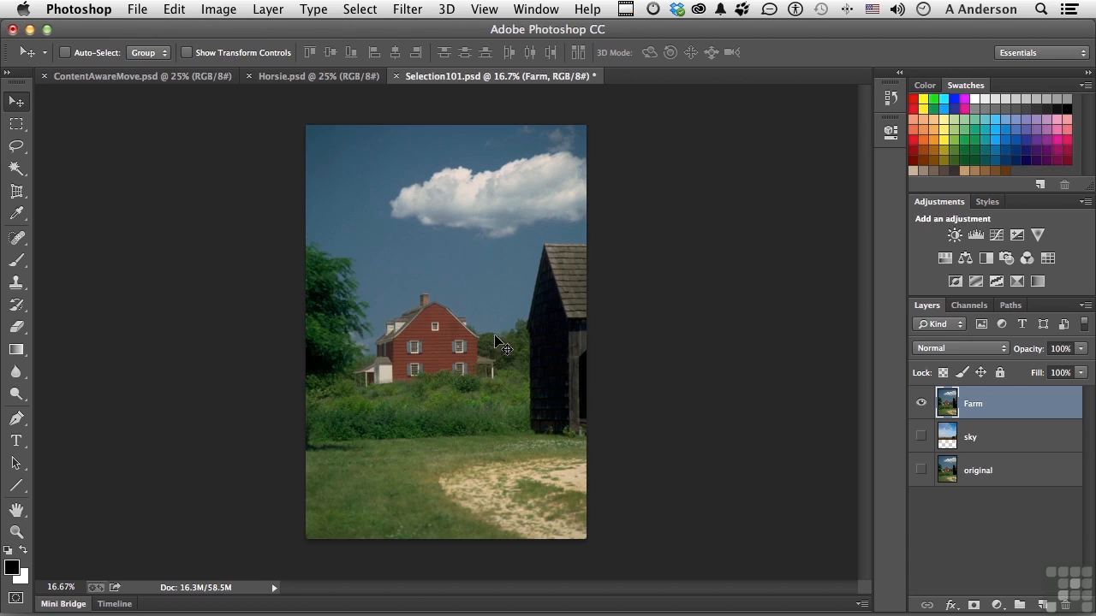
left_click(17, 147)
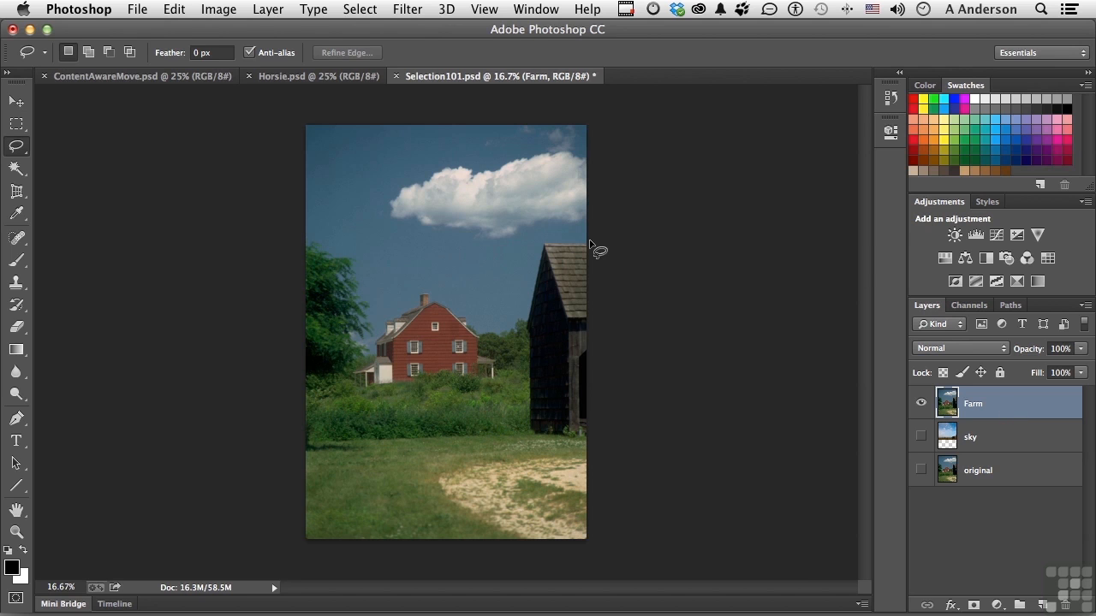
mouse_move(589, 245)
left_mouse_down()
mouse_move(538, 241)
mouse_move(521, 333)
mouse_move(525, 422)
mouse_move(553, 438)
mouse_move(583, 440)
mouse_move(633, 365)
mouse_move(619, 245)
left_mouse_up()
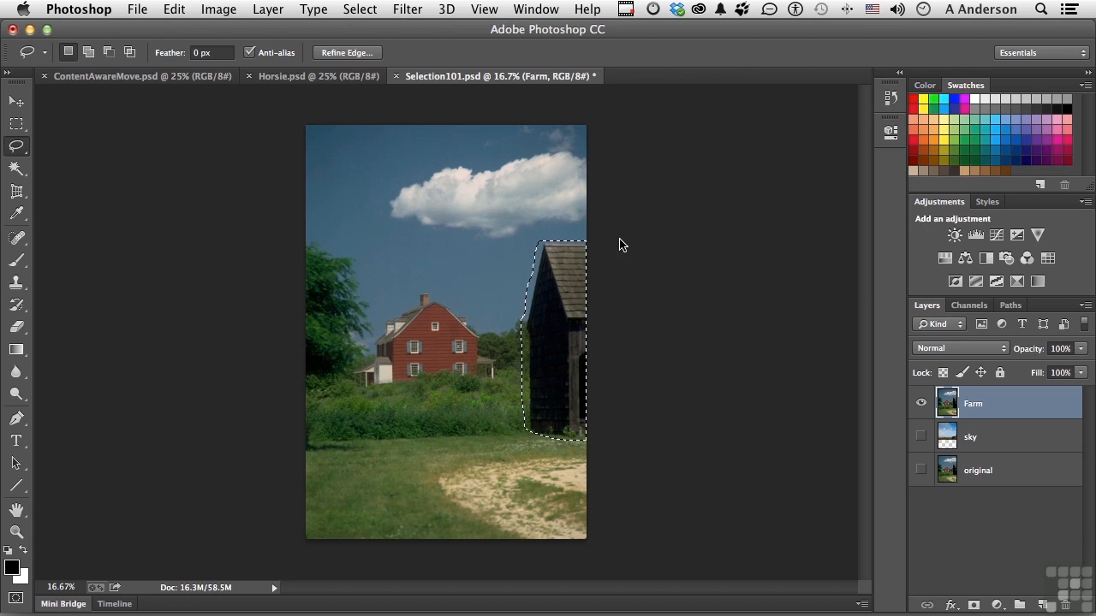
Step: Replace the selected barn with a Content-Aware fill at 100% opacity in Normal mode and deselect it
left_click(171, 11)
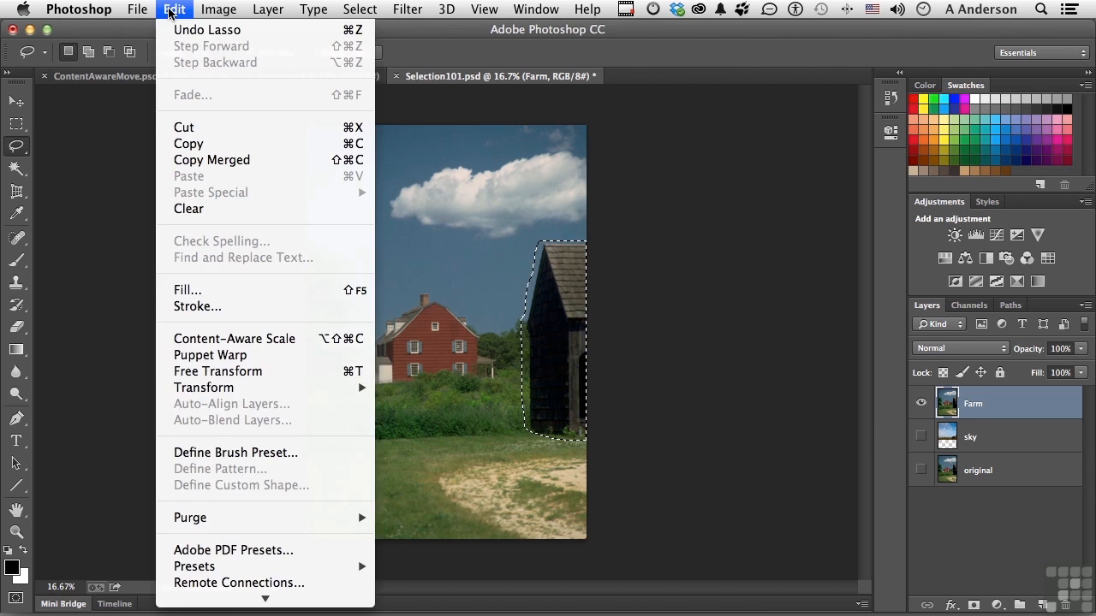
left_click(171, 10)
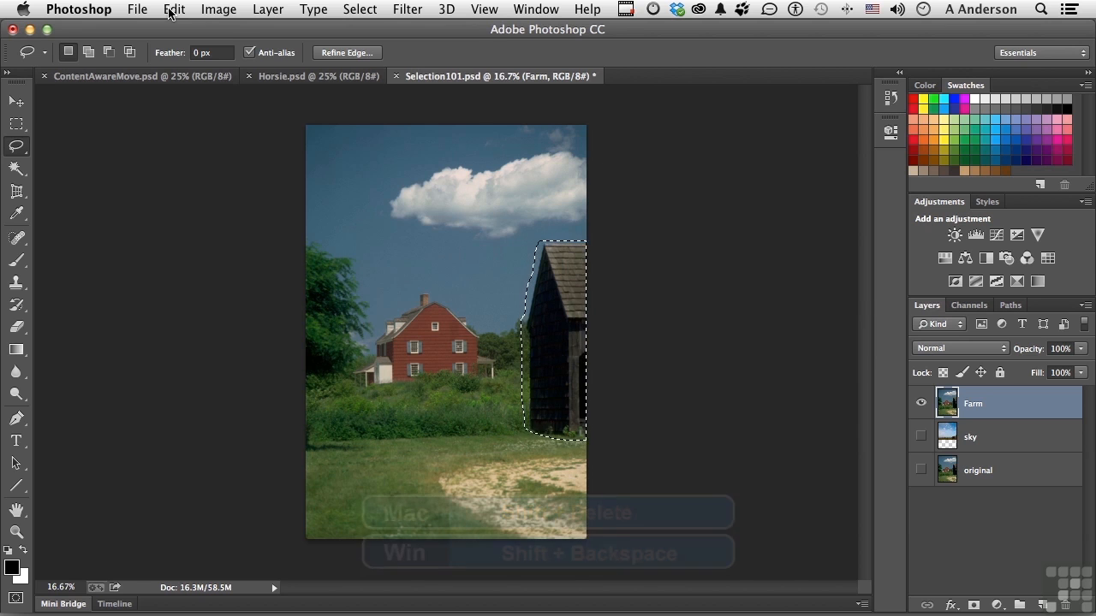
key("shift+BackSpace")
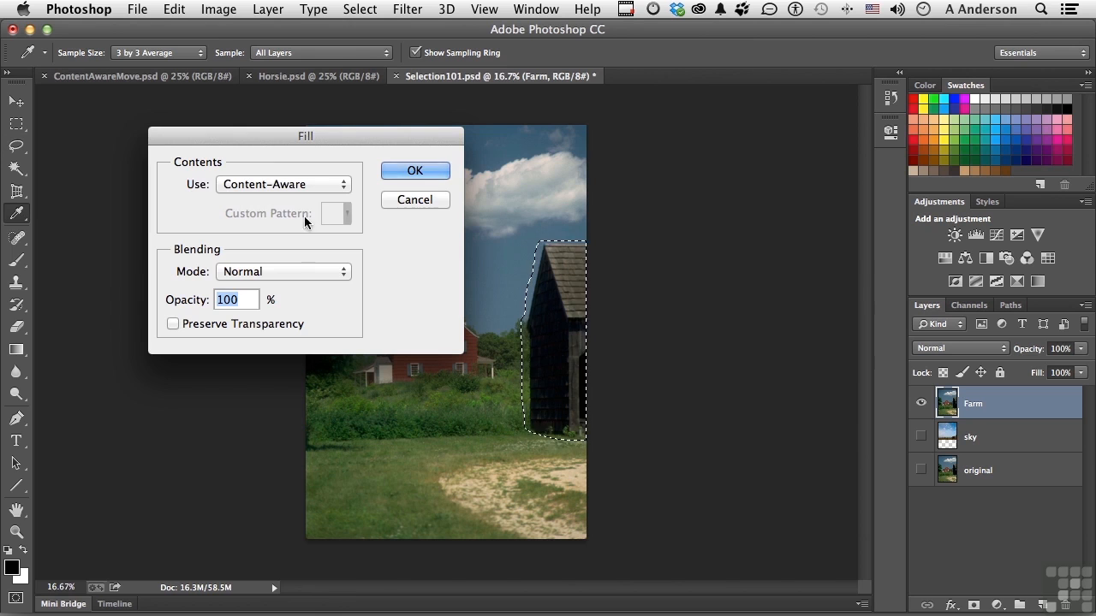
left_click(402, 175)
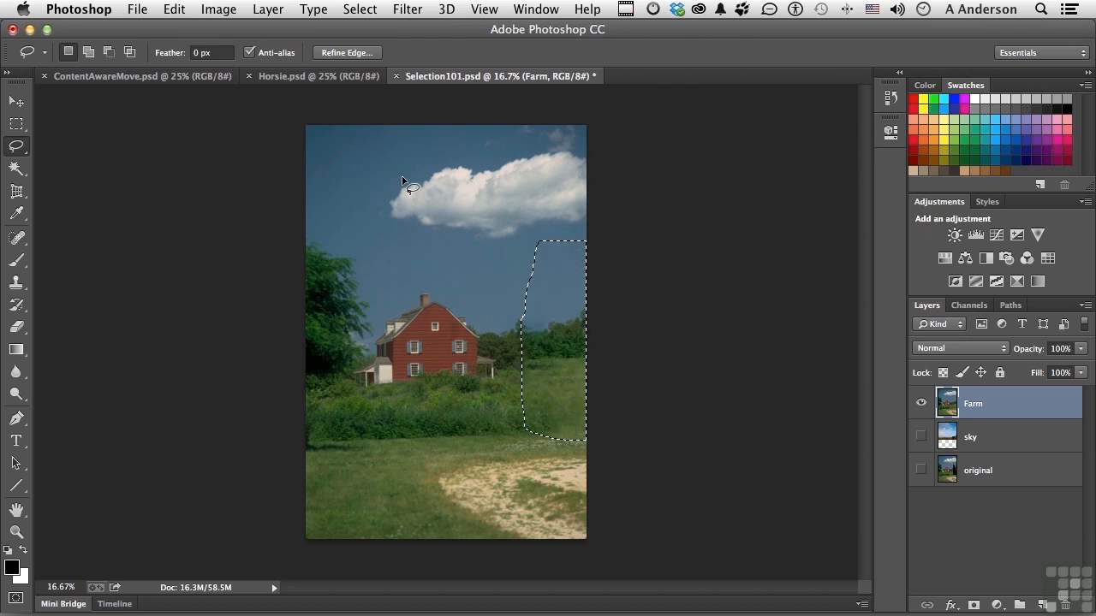
key("super+d")
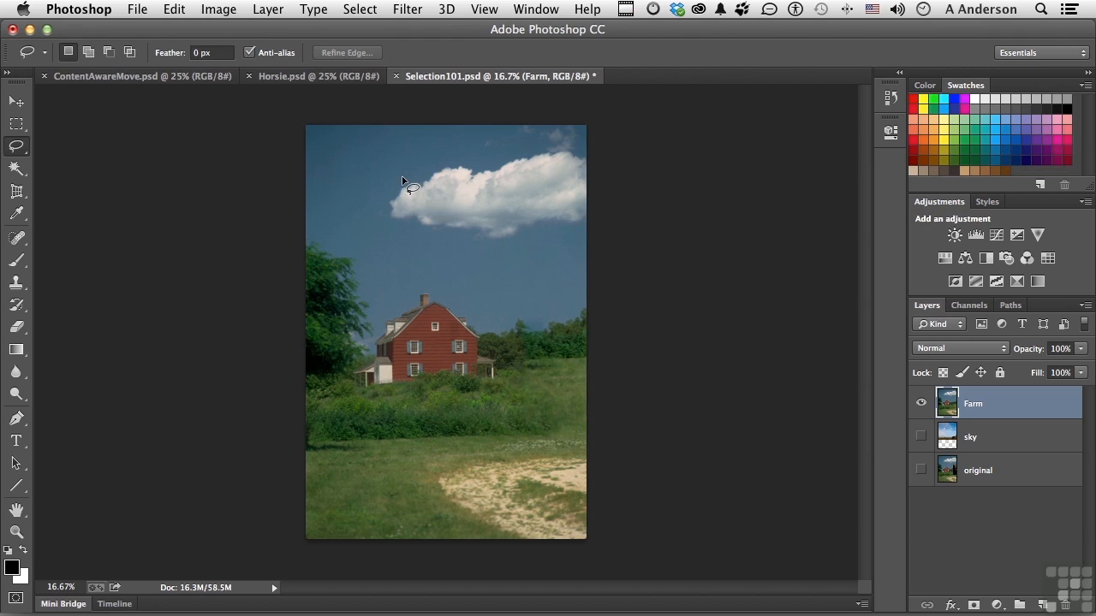
Step: Lasso the sandy patch in the lower right of the lawn, replace it with a Content-Aware fill, and deselect
mouse_move(566, 455)
left_mouse_down()
mouse_move(484, 454)
mouse_move(429, 474)
mouse_move(445, 512)
mouse_move(536, 555)
mouse_move(614, 525)
mouse_move(605, 451)
left_mouse_up()
key("shift")
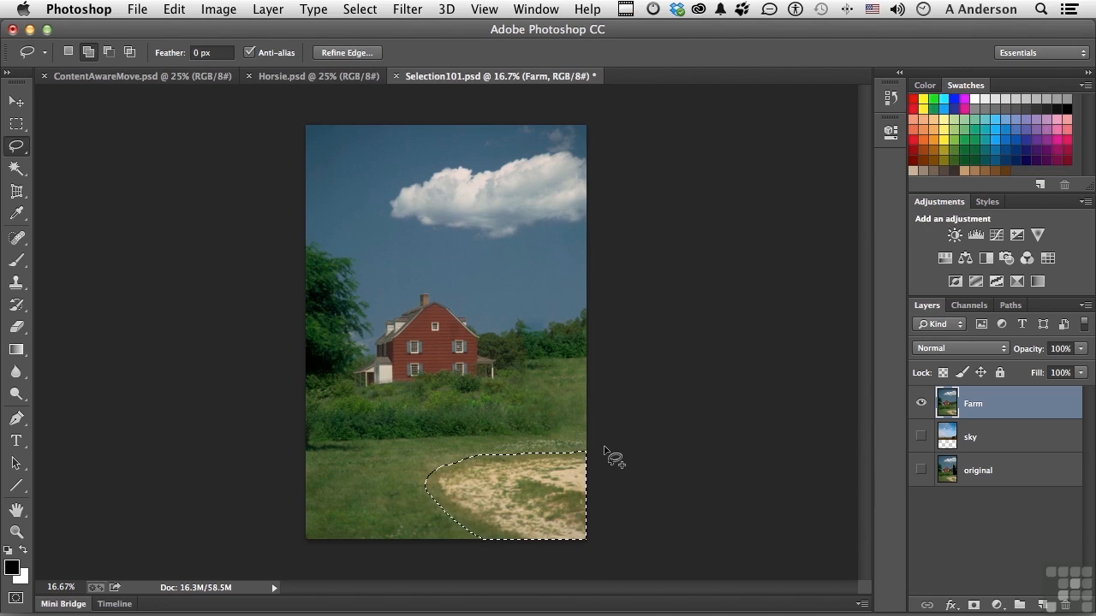
key("shift+BackSpace")
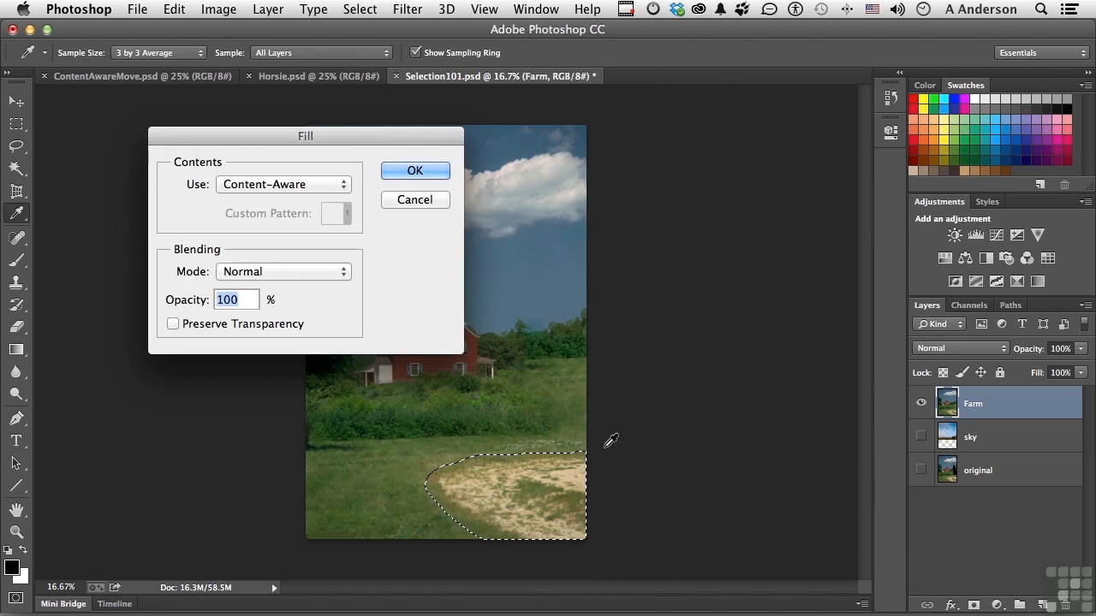
left_click(404, 172)
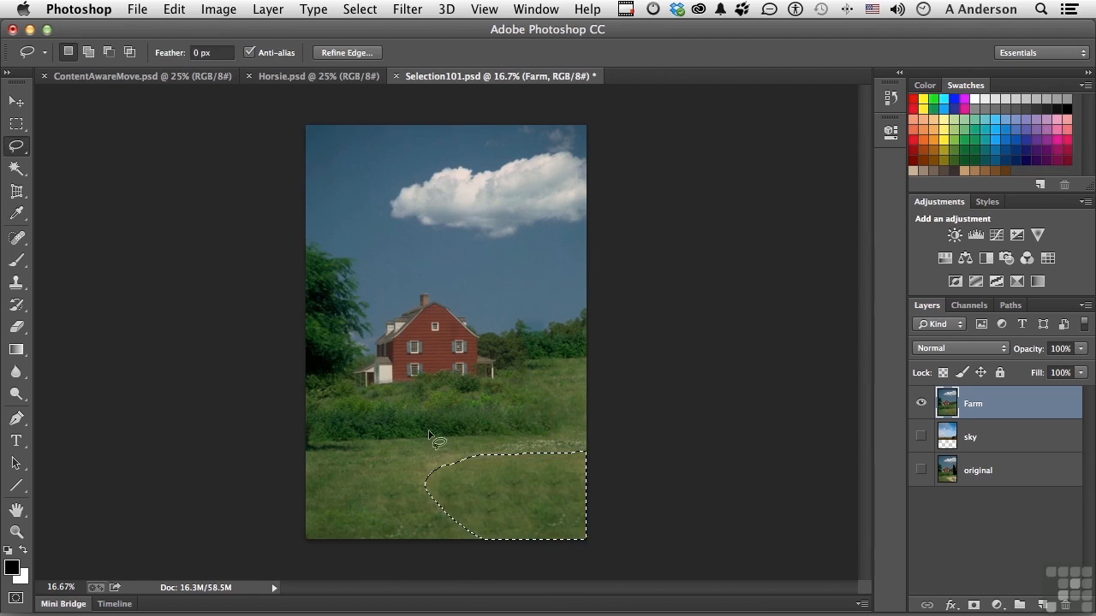
key("super+d")
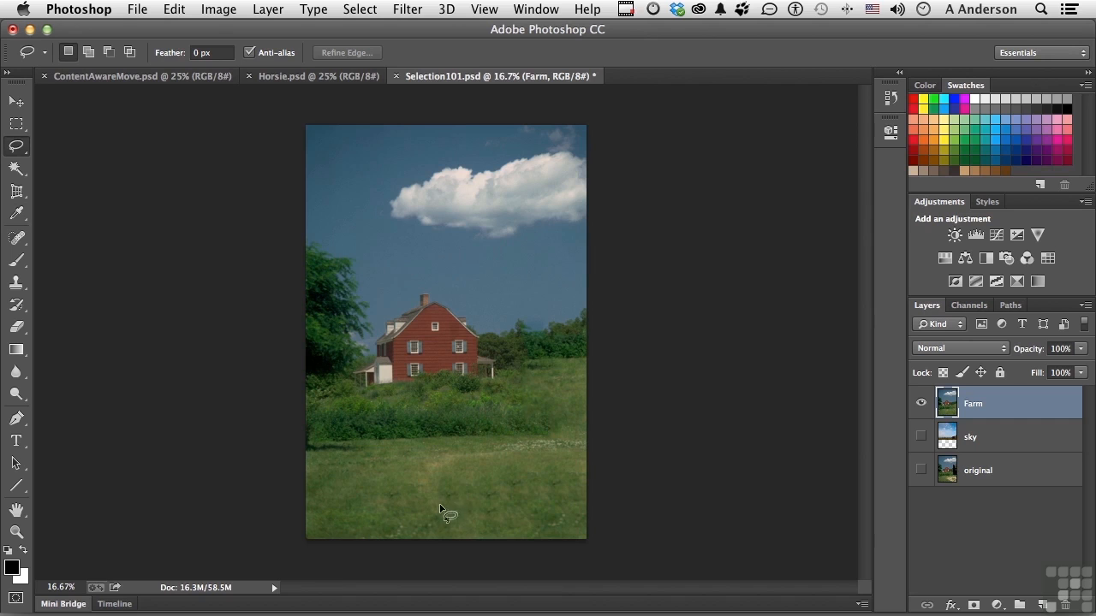
Step: Lasso the leftover curved light streak in the lawn, blend it away with a Content-Aware fill, and deselect
mouse_move(475, 465)
left_mouse_down()
mouse_move(447, 490)
mouse_move(451, 512)
mouse_move(422, 505)
mouse_move(412, 485)
mouse_move(428, 458)
mouse_move(499, 458)
mouse_move(478, 467)
left_mouse_up()
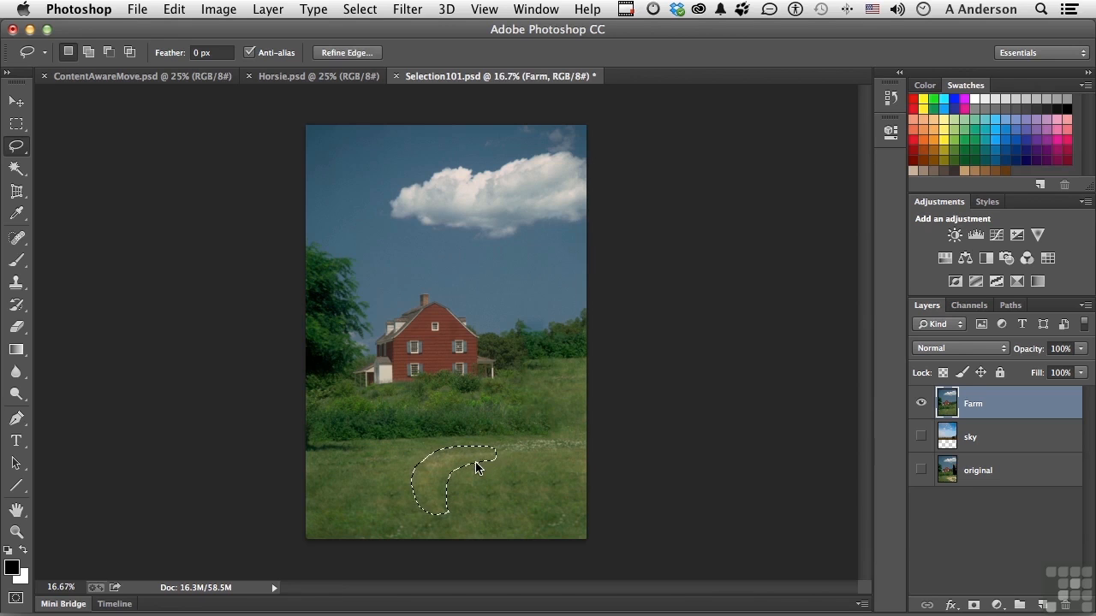
key("shift+BackSpace")
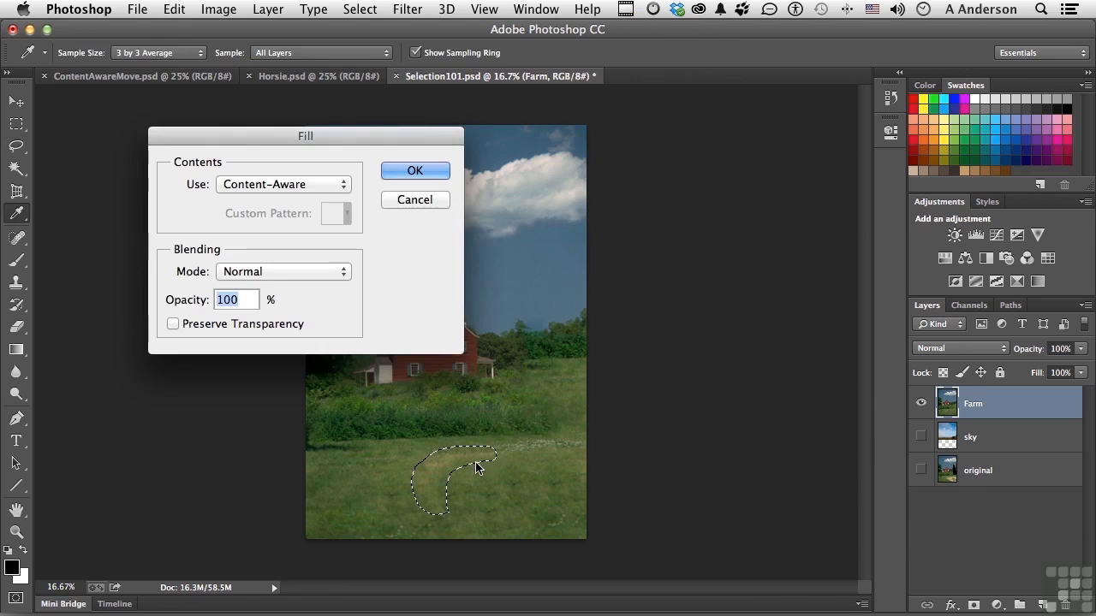
left_click(415, 172)
key("ctrl+d")
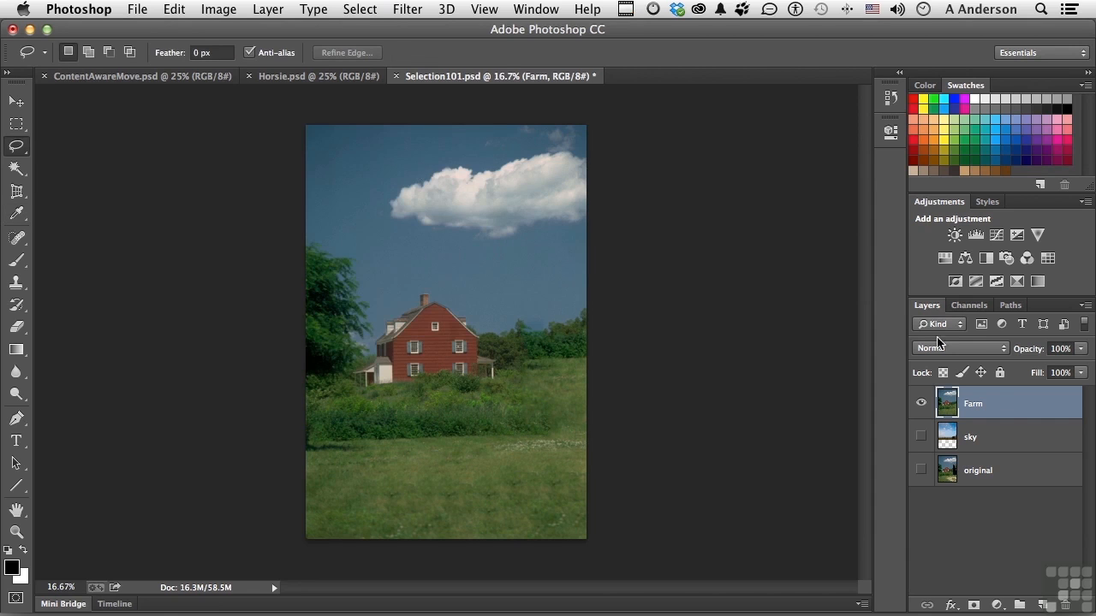
Step: Show the original layer and toggle the Farm layer's visibility to compare the image before and after the fills
left_click(921, 470)
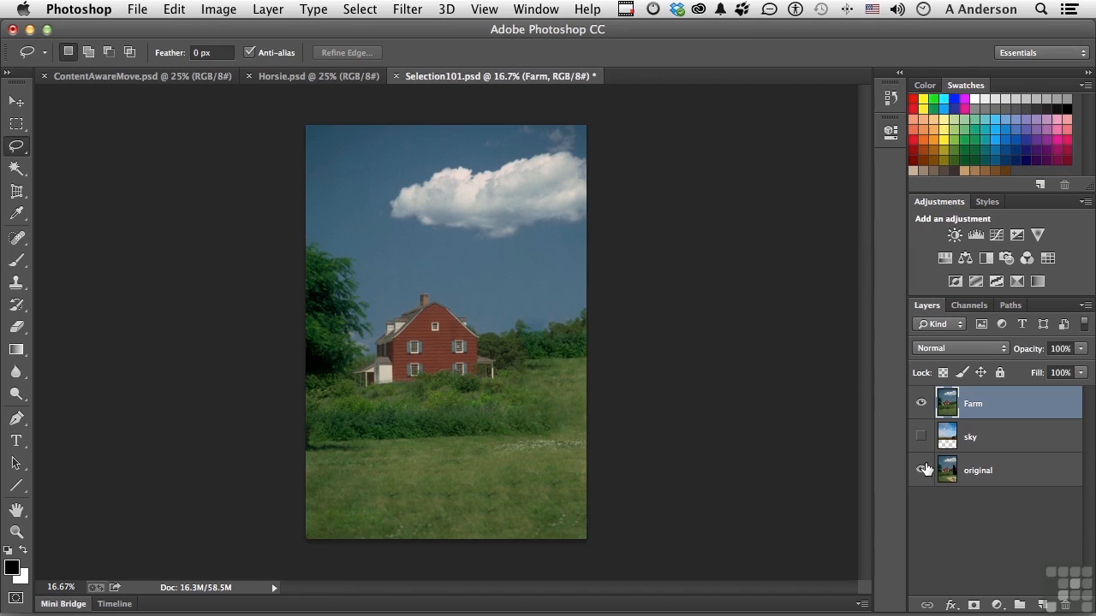
left_click(921, 404)
left_click(921, 403)
left_click(921, 404)
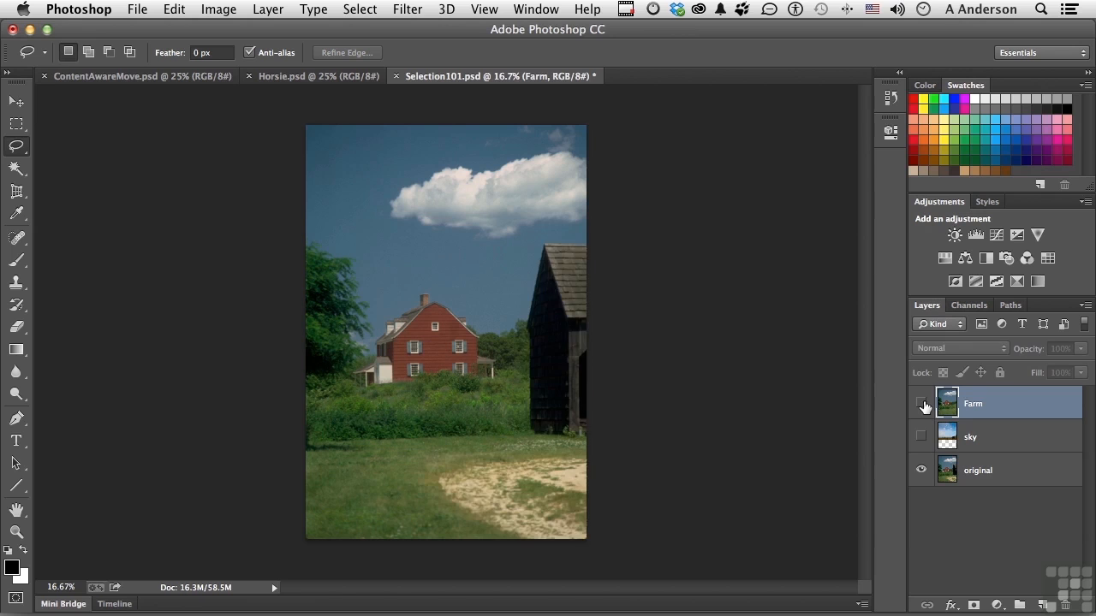
left_click(922, 404)
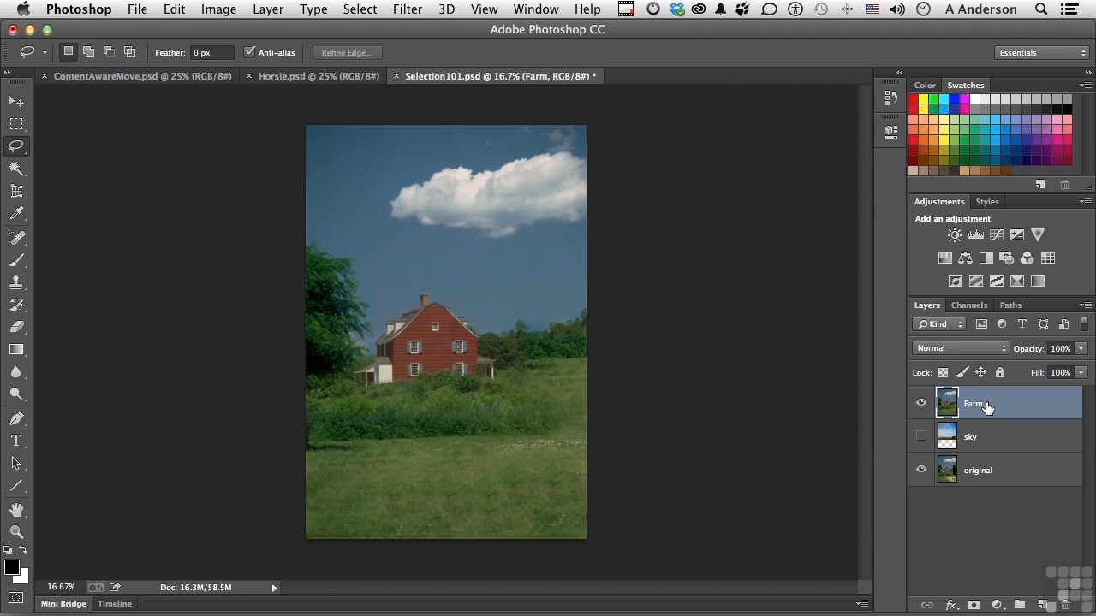
Step: Try squashing the Farm layer from its top edge to about 74% height with Free Transform
left_click(171, 11)
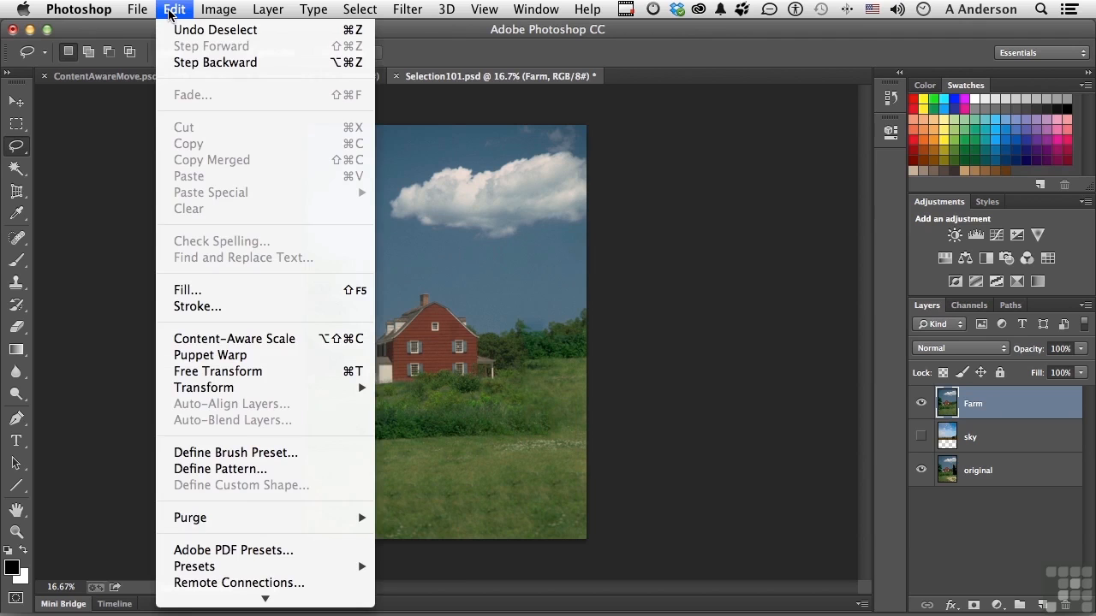
left_click(272, 377)
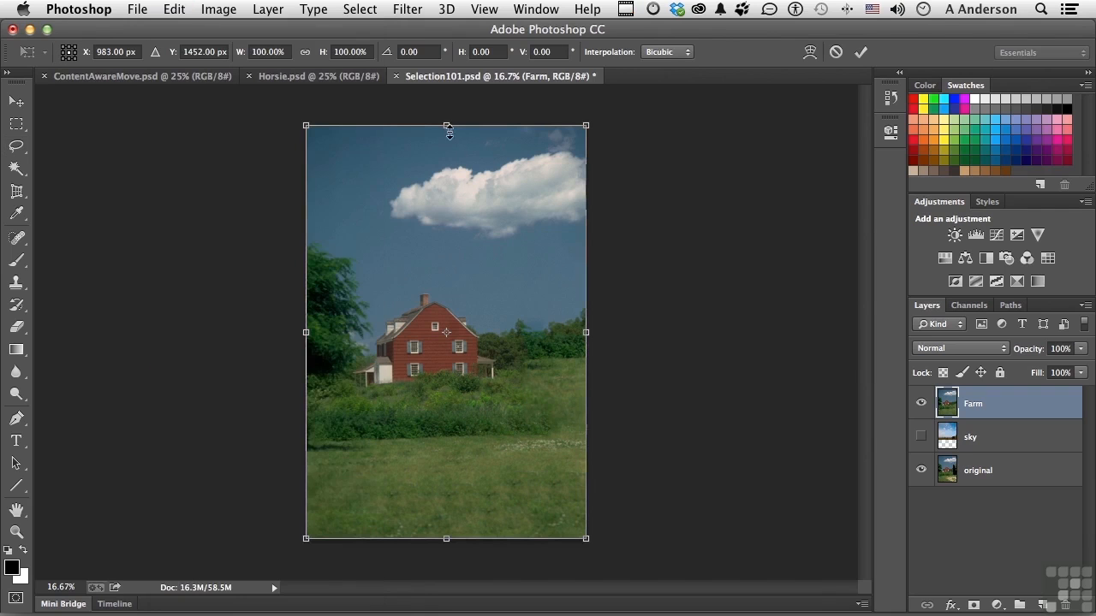
left_click_drag(446, 126, 452, 233)
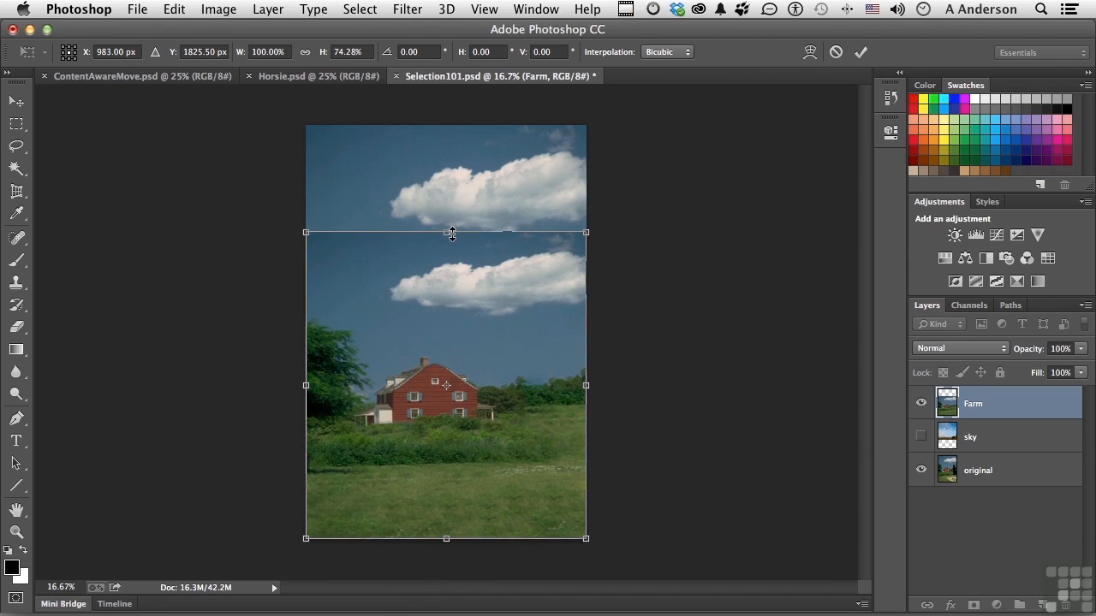
key("Escape")
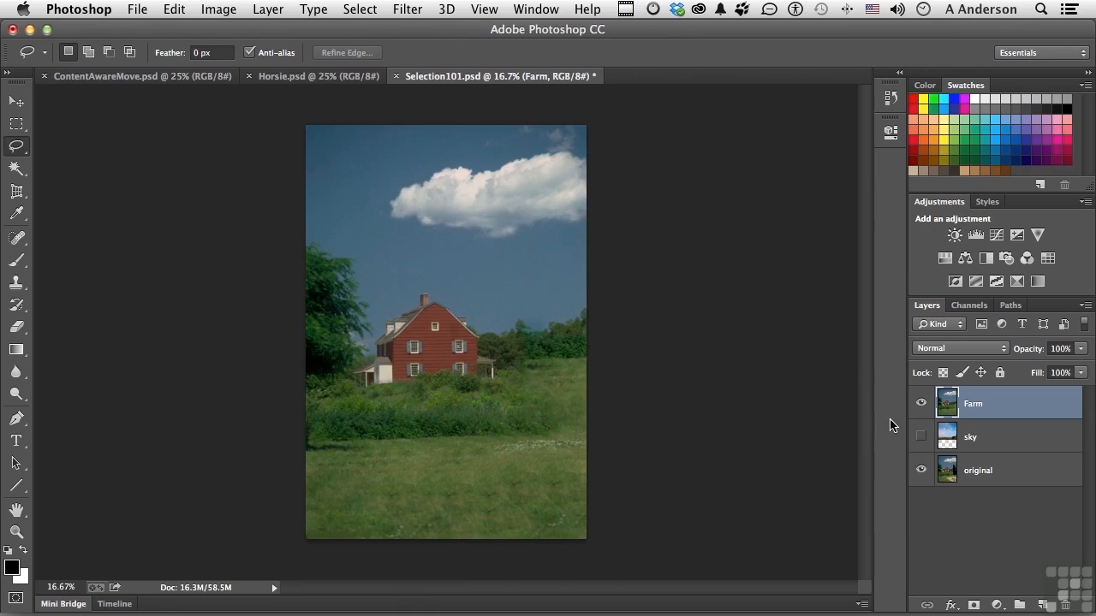
Step: Hide the original layer and try shortening the Farm layer from its top edge with Content-Aware Scale
left_click(922, 471)
left_click(174, 9)
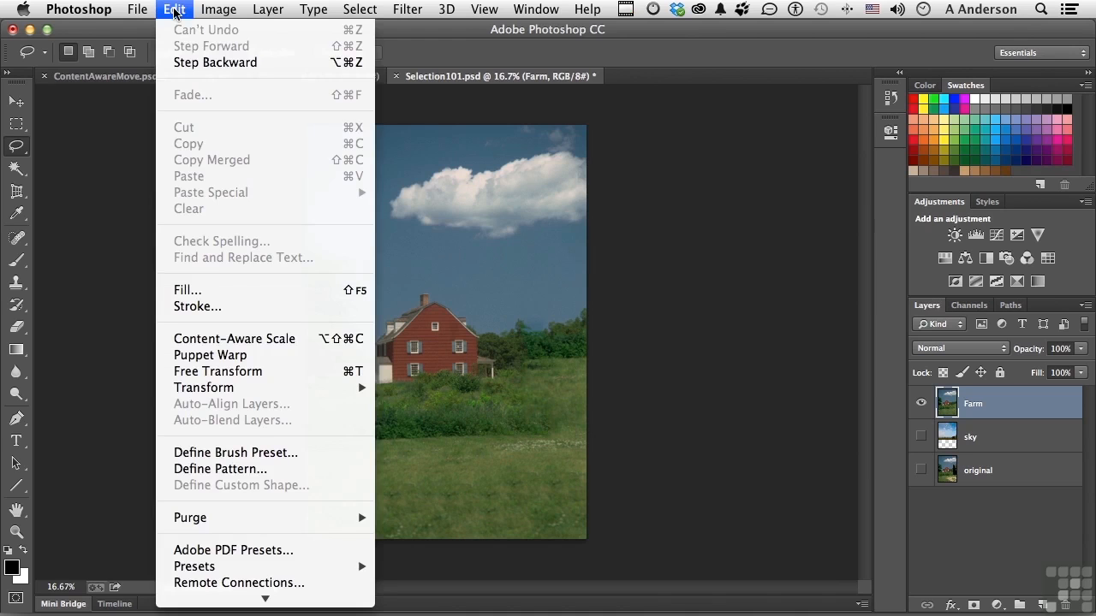
left_click(268, 341)
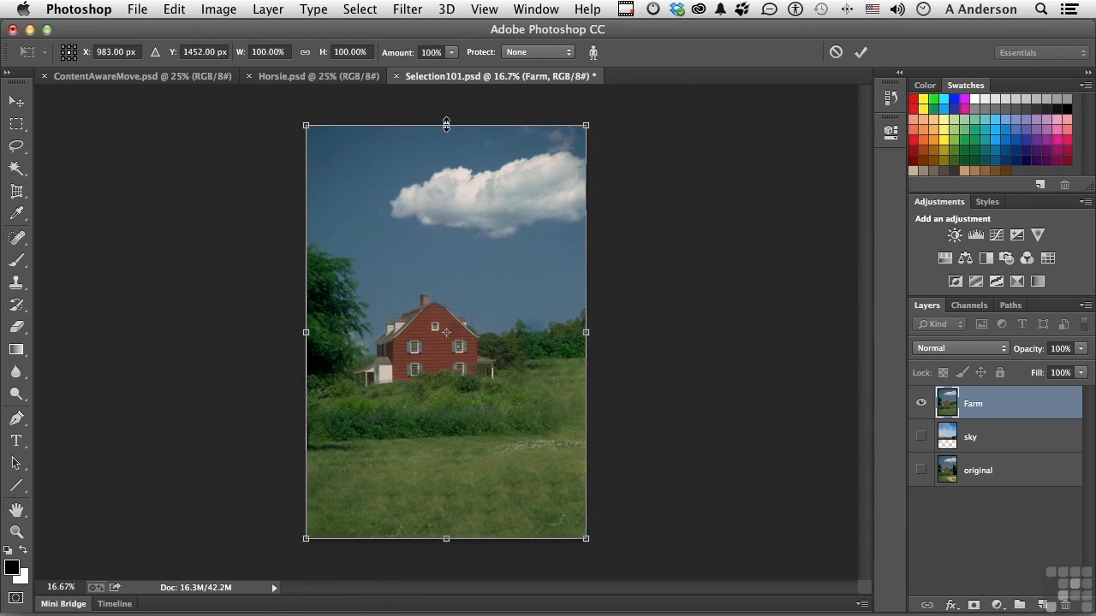
mouse_move(446, 125)
left_mouse_down()
mouse_move(445, 156)
mouse_move(444, 135)
left_mouse_up()
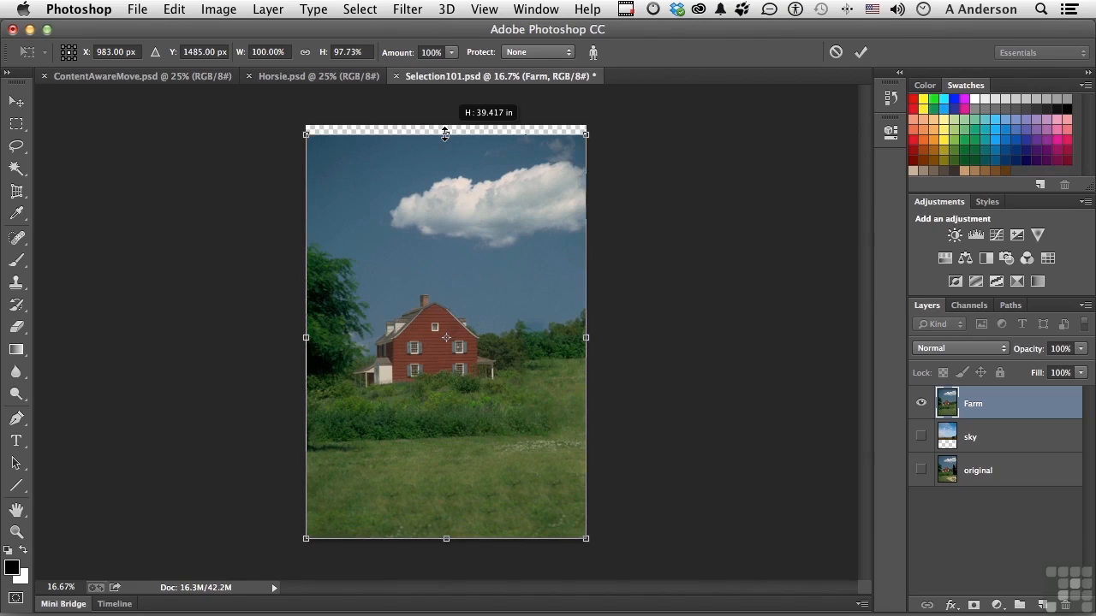
mouse_move(444, 134)
left_mouse_down()
mouse_move(449, 230)
mouse_move(439, 119)
left_mouse_up()
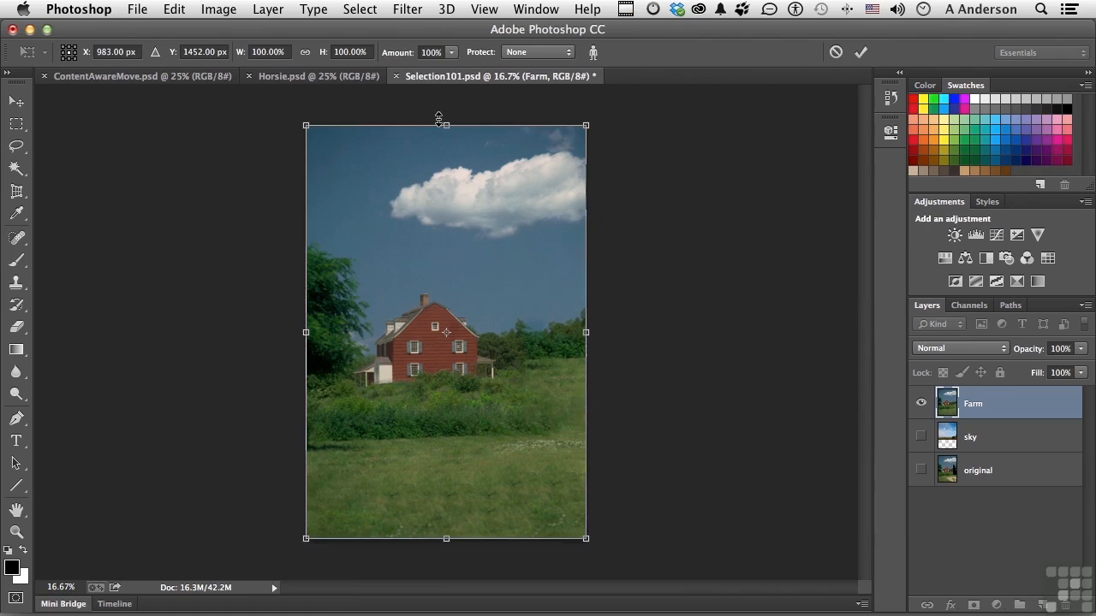
key("Return")
key("l")
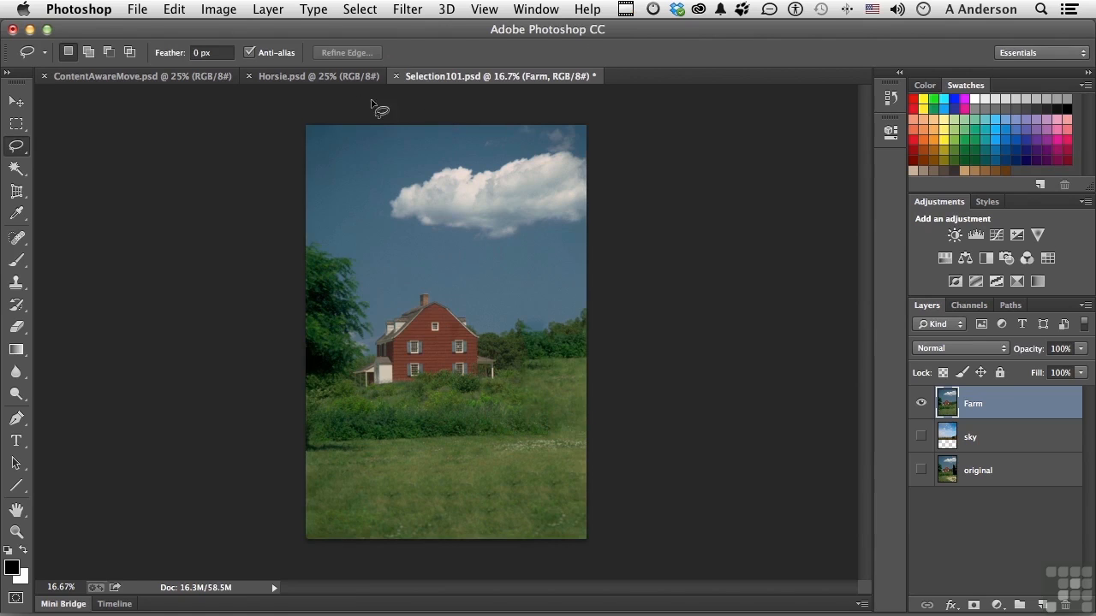
Step: In Horsie.psd, lasso loosely around the grazing horse and copy it to a new layer, checking it with the background hidden
left_click(282, 79)
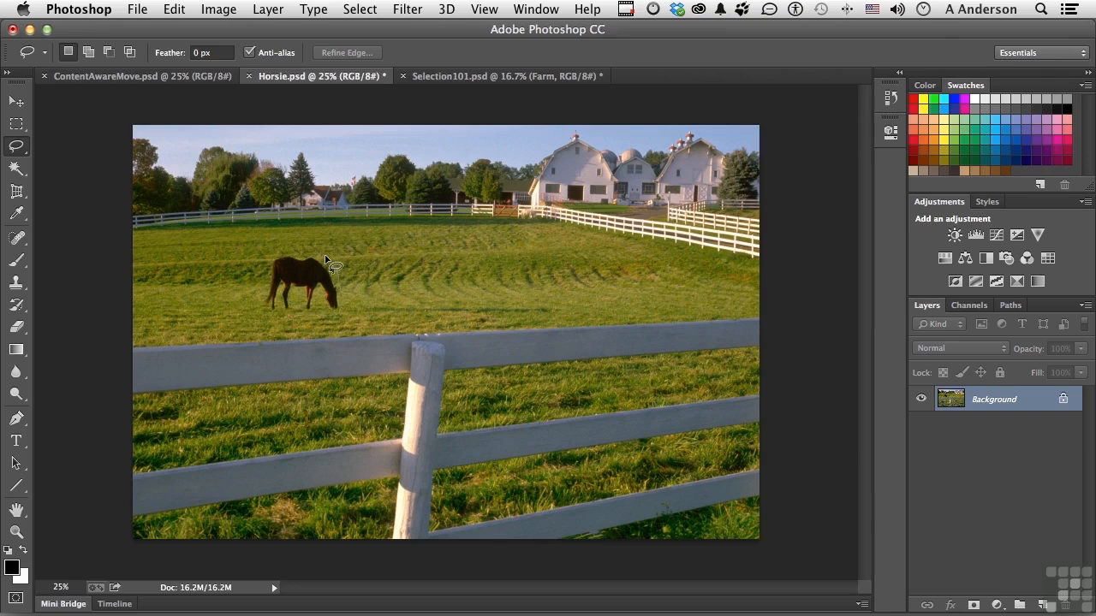
mouse_move(268, 256)
left_mouse_down()
mouse_move(255, 293)
mouse_move(263, 310)
mouse_move(294, 319)
left_mouse_up()
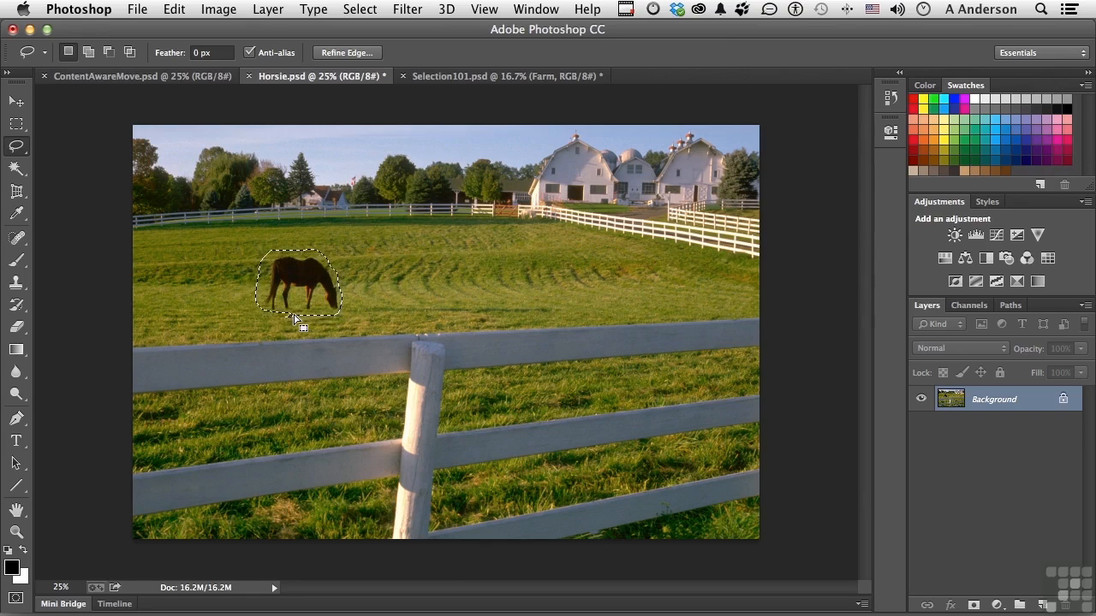
key("ctrl+j")
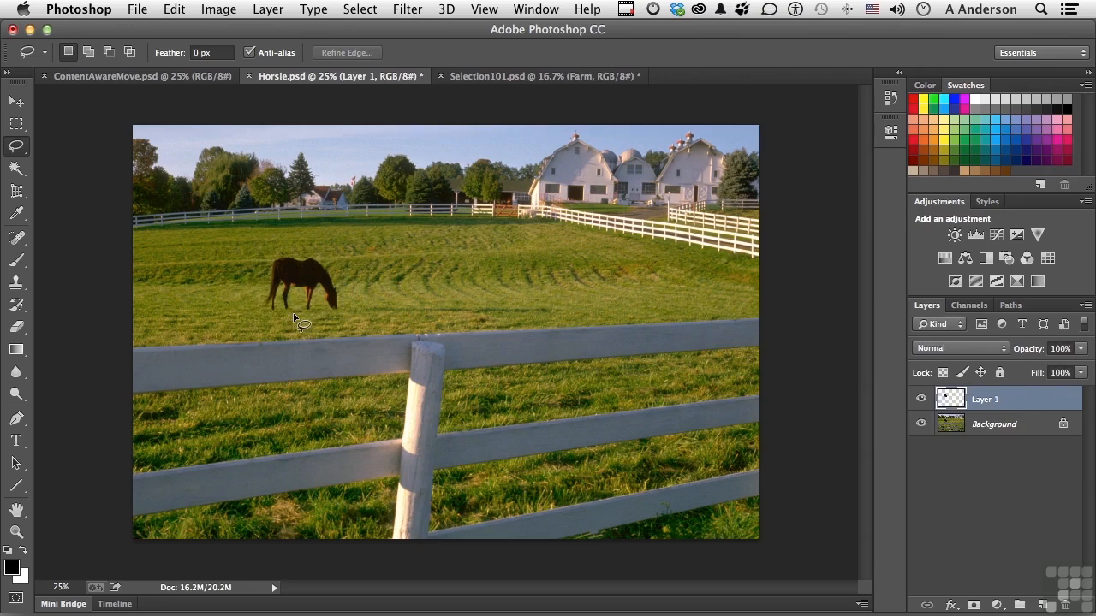
left_click(922, 424)
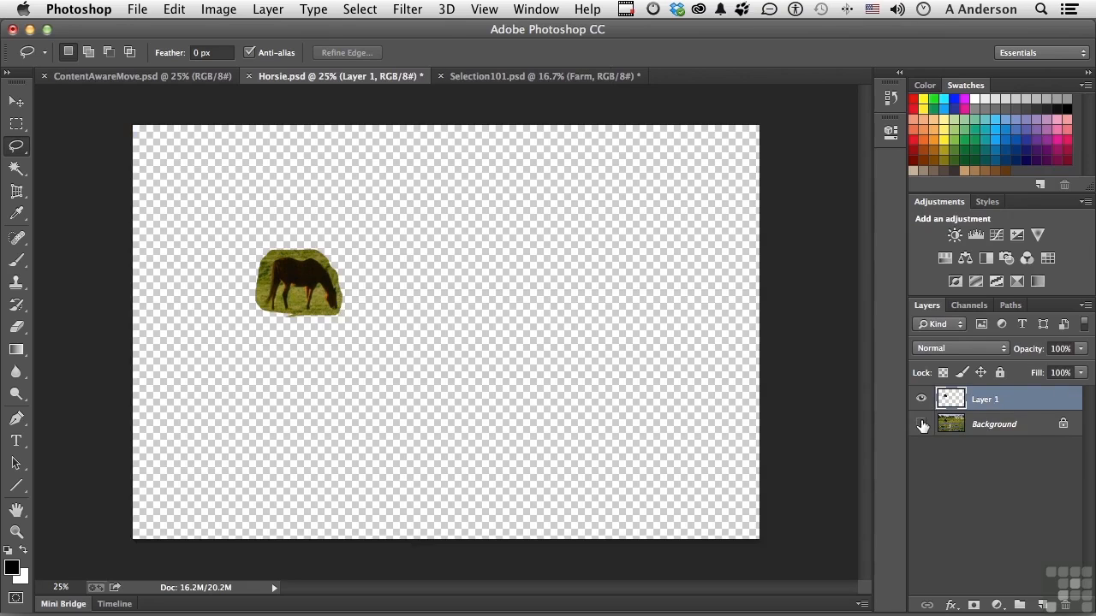
left_click(922, 424)
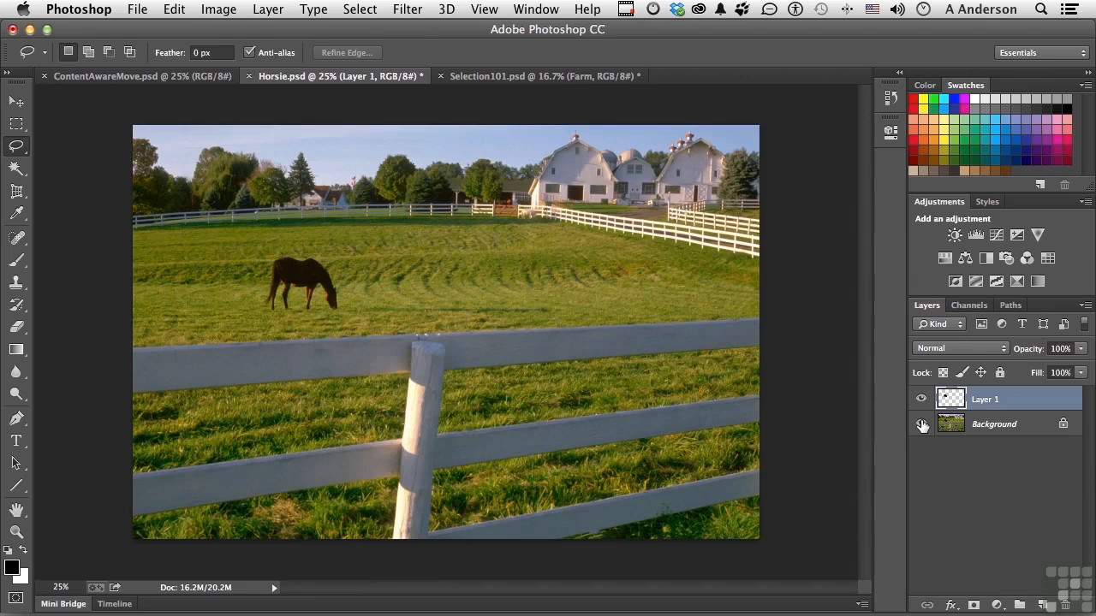
Step: Move the copied horse to the right of the original one and nudge it to blend with the surrounding grass
left_click(17, 101)
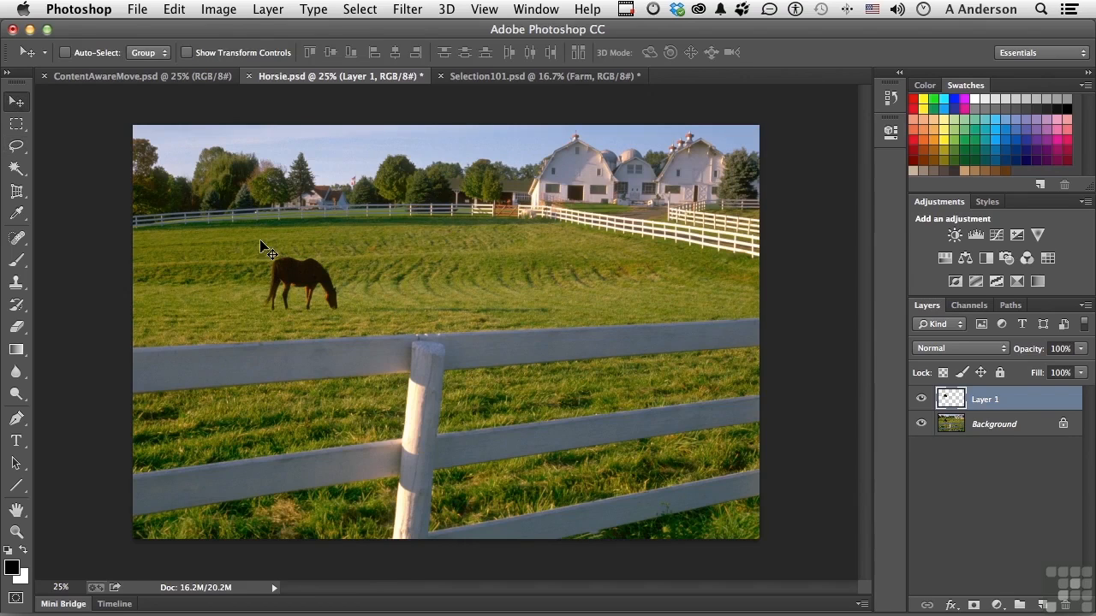
left_click_drag(299, 280, 499, 271)
key("Down")
key("Down")
key("Down")
key("Down")
key("Down")
key("Down")
key("Left")
key("Left")
key("Left")
key("Down")
key("Up")
key("Up")
key("Left")
key("Left")
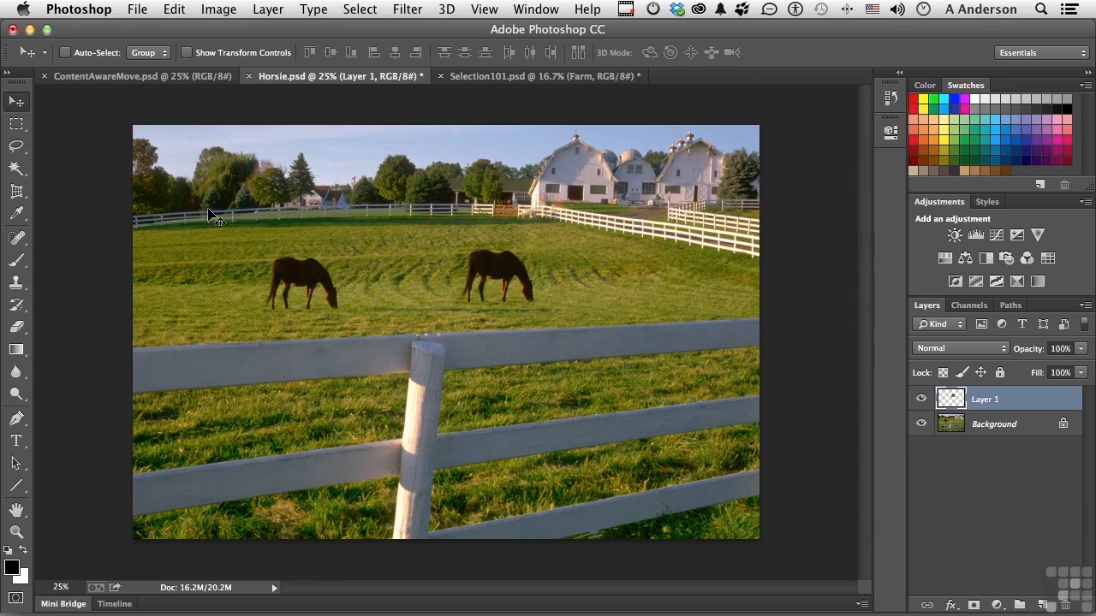
Step: Switch to the Eraser tool and enlarge its brush to size 35
left_click(19, 327)
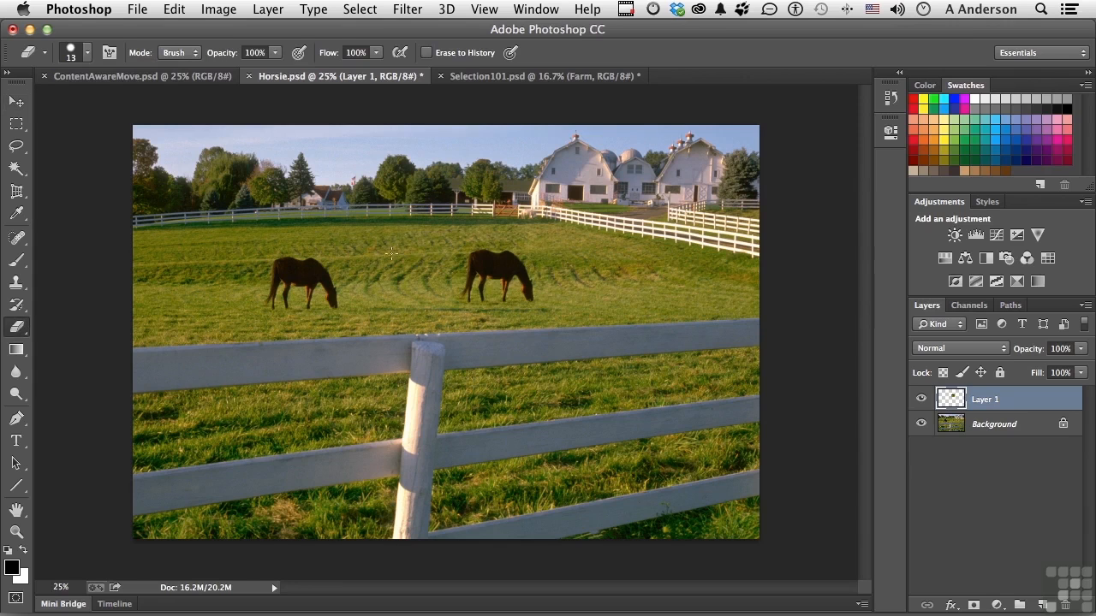
key("bracketright")
key("bracketright")
key("bracketright")
key("bracketright")
key("bracketright")
Step: Add a new layer directly above the Background and paint sampled grass over the original horse with the Clone Stamp tool
left_click(980, 424)
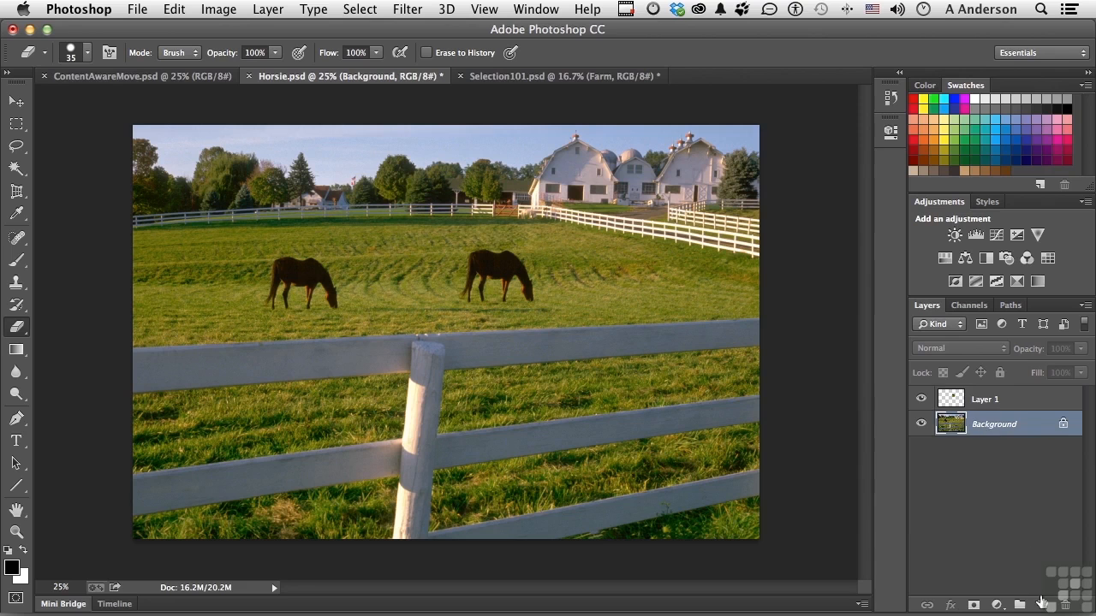
left_click(1042, 605)
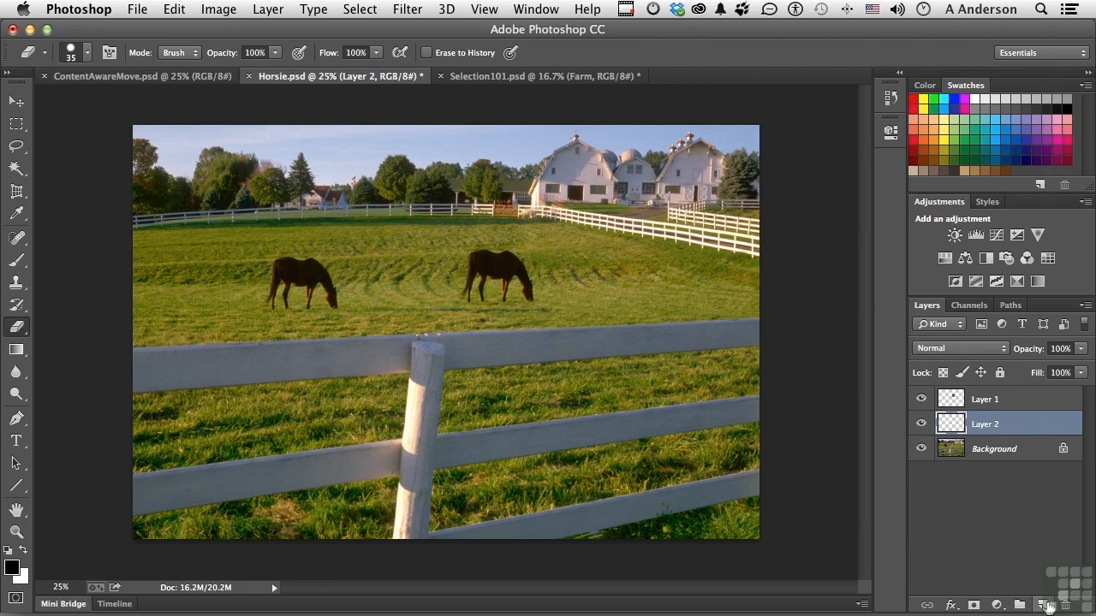
left_click(16, 283)
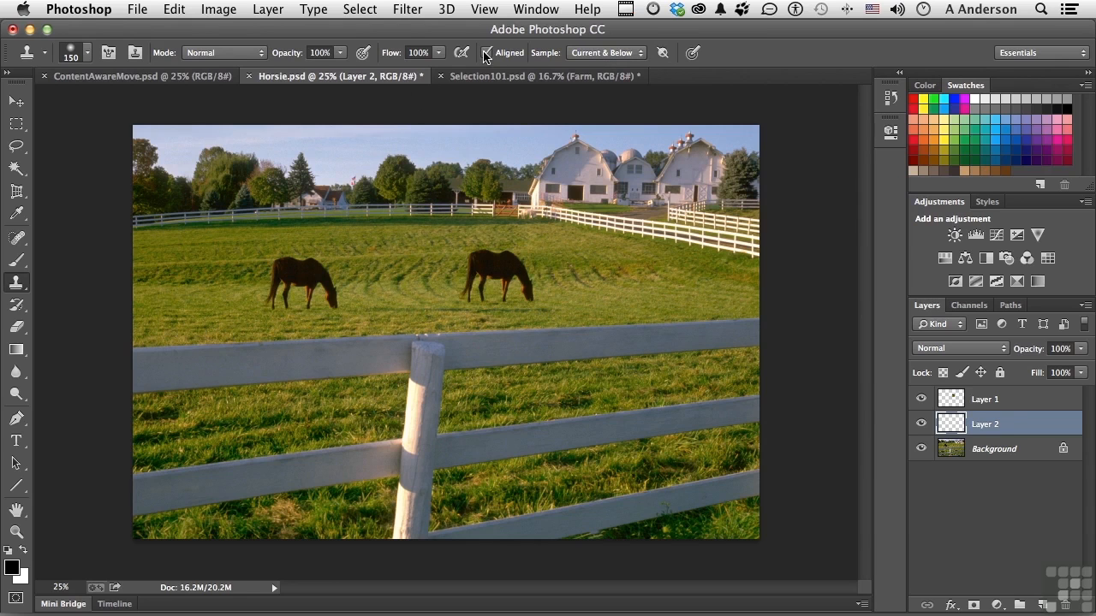
left_click(204, 267, "alt")
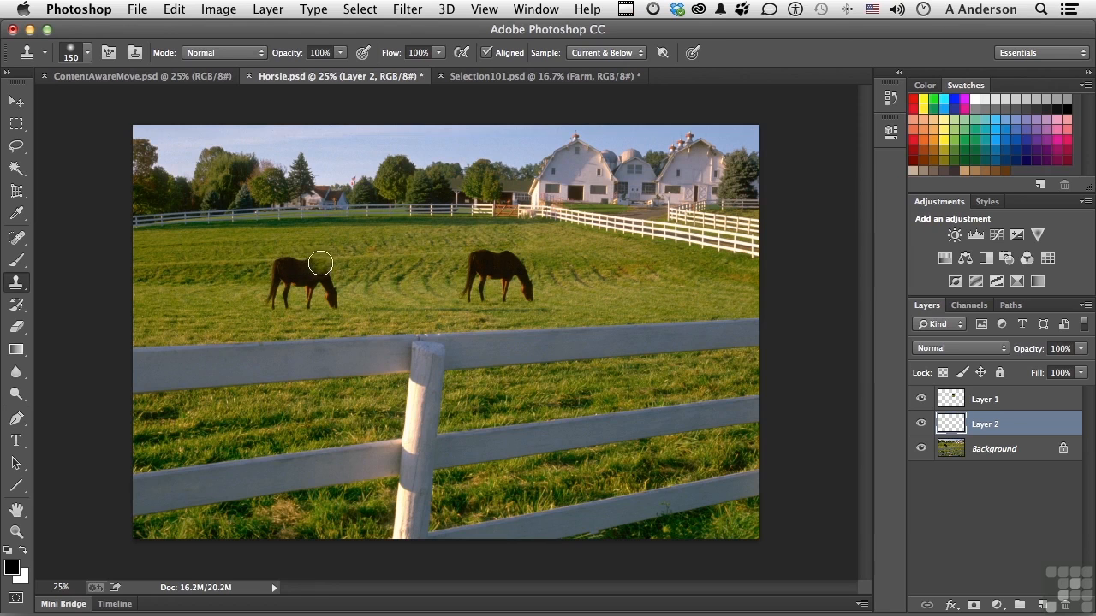
mouse_move(319, 264)
left_mouse_down()
mouse_move(292, 265)
mouse_move(316, 279)
mouse_move(296, 287)
mouse_move(272, 269)
mouse_move(319, 262)
left_mouse_up()
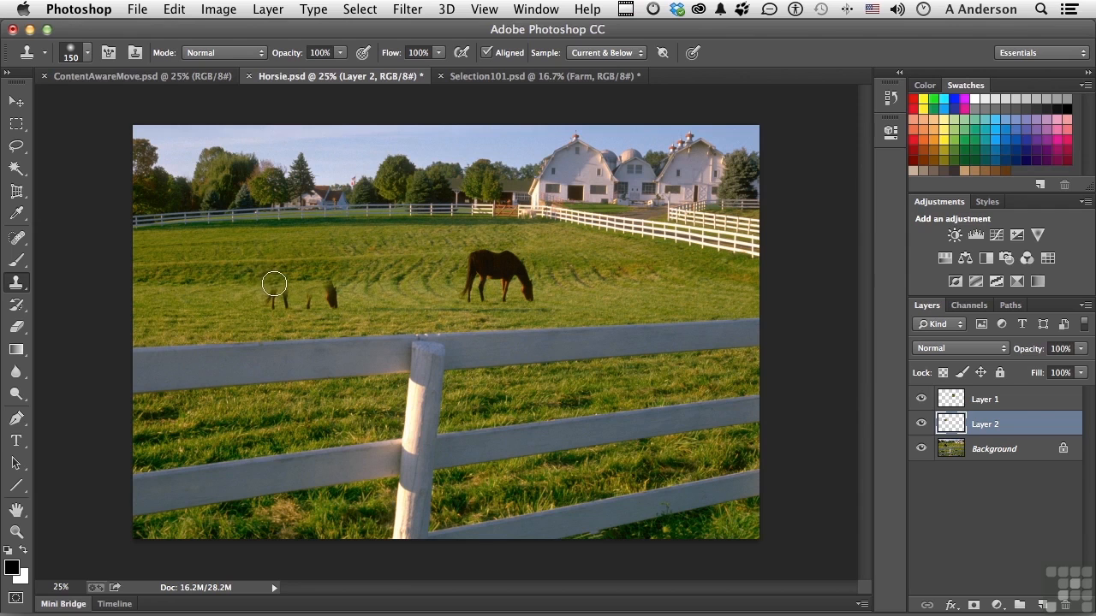
left_click(273, 284)
mouse_move(274, 283)
left_mouse_down()
mouse_move(285, 299)
mouse_move(330, 298)
mouse_move(313, 299)
left_mouse_up()
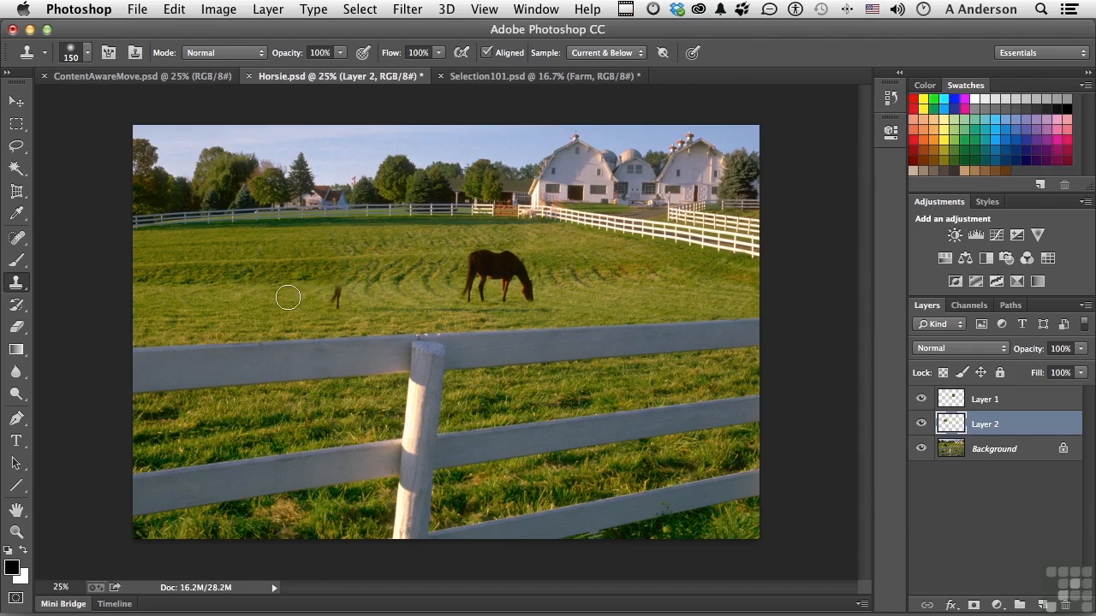
left_click_drag(313, 297, 334, 297)
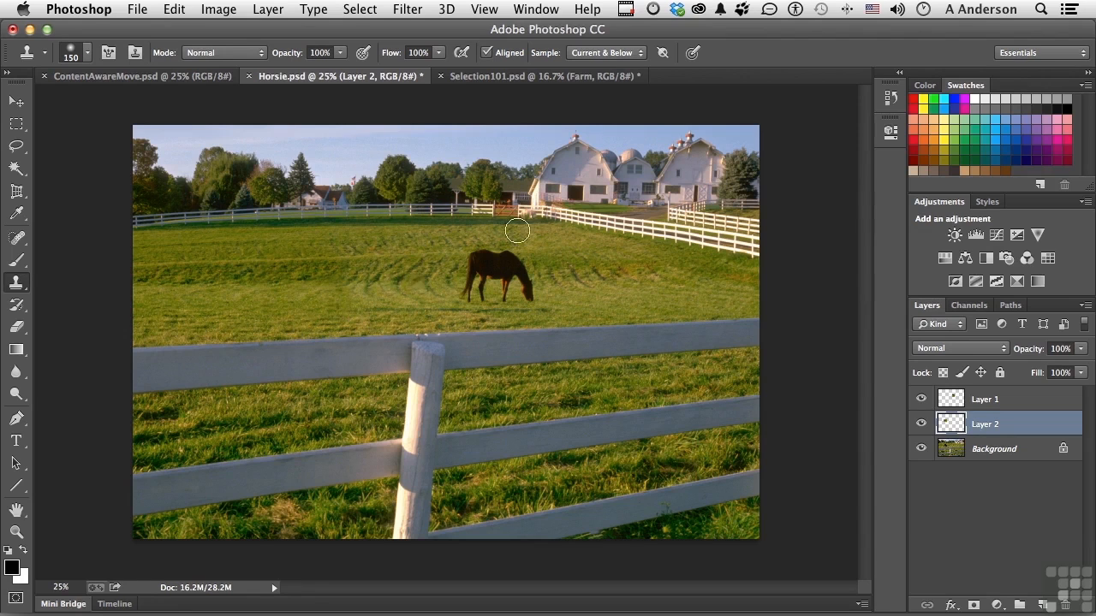
Step: Revert Horsie.psd to its opening state in the document history
left_click(887, 100)
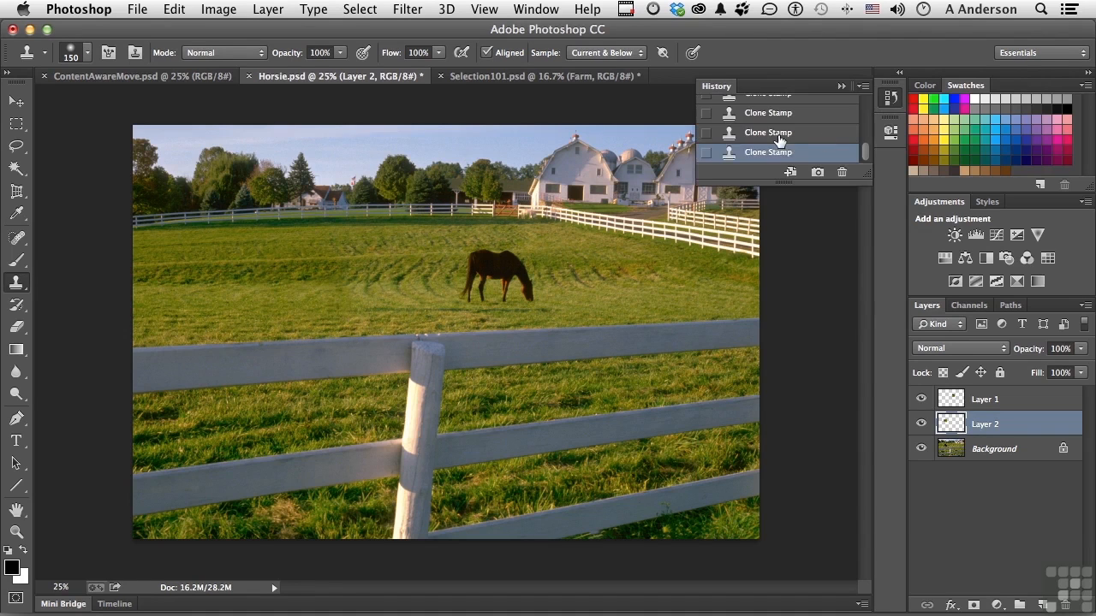
scroll(779, 141, "up", 10)
left_click(751, 110)
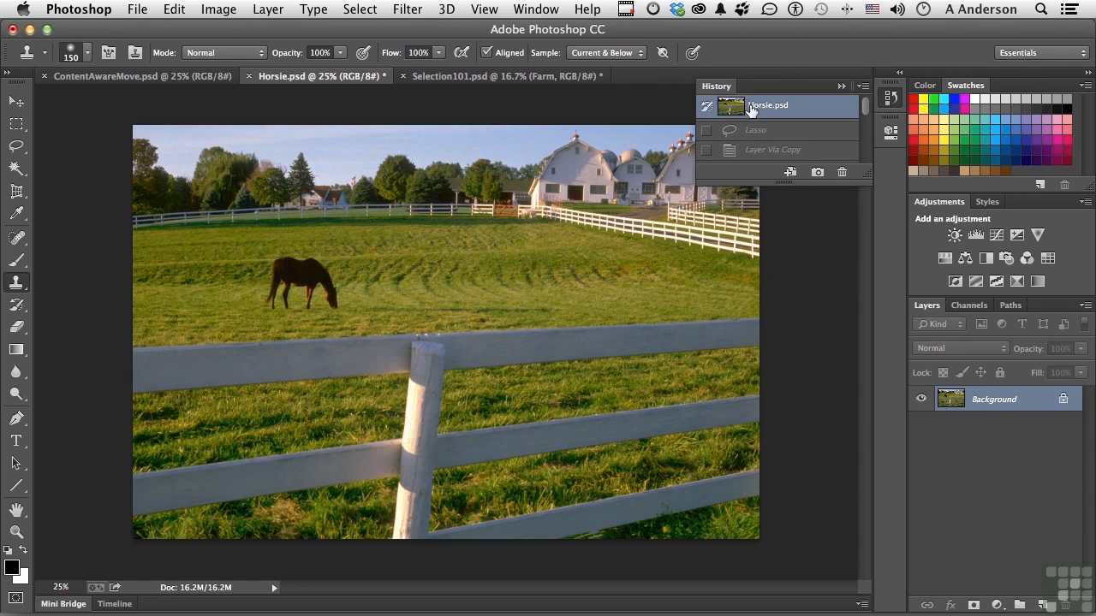
key("l")
left_click(840, 87)
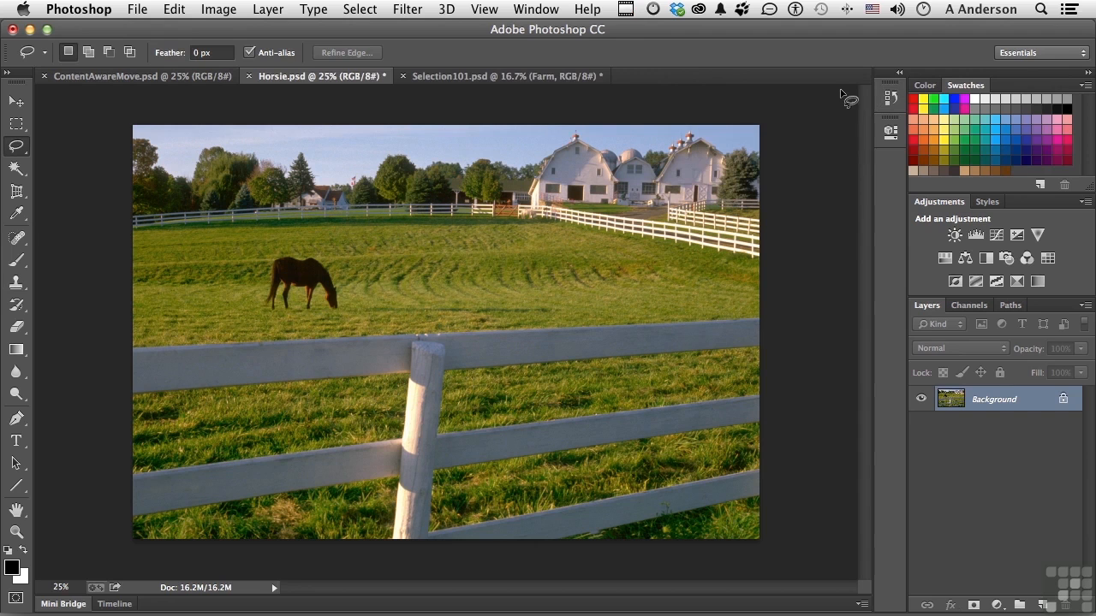
Step: Outline the grazing horse loosely with the Content-Aware Move tool, leaving a margin of grass around it
left_click(11, 239)
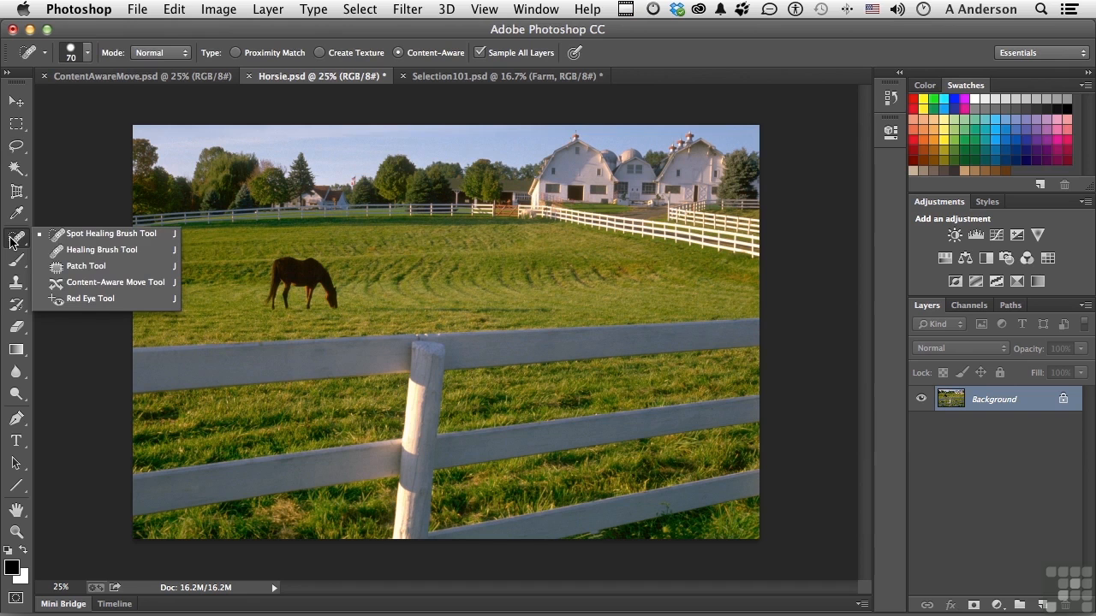
left_click(125, 285)
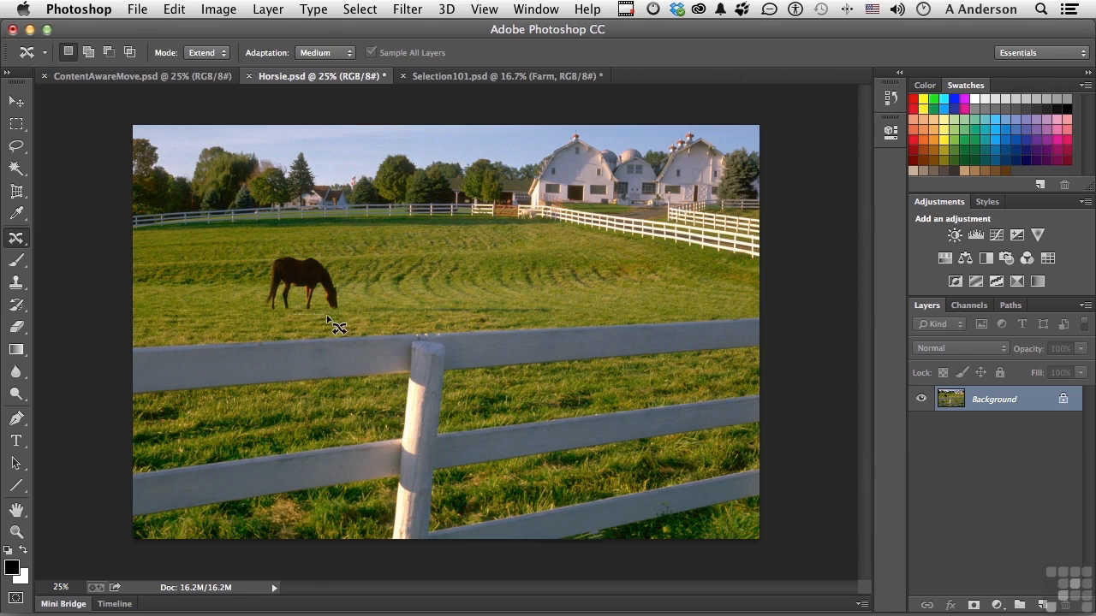
mouse_move(339, 314)
left_mouse_down()
mouse_move(331, 262)
mouse_move(277, 250)
mouse_move(256, 272)
mouse_move(259, 292)
mouse_move(272, 314)
mouse_move(298, 317)
left_mouse_up()
Step: Set the Content-Aware Move mode to Move, relocate the selected horse to the right across the field, and deselect it
left_click(206, 54)
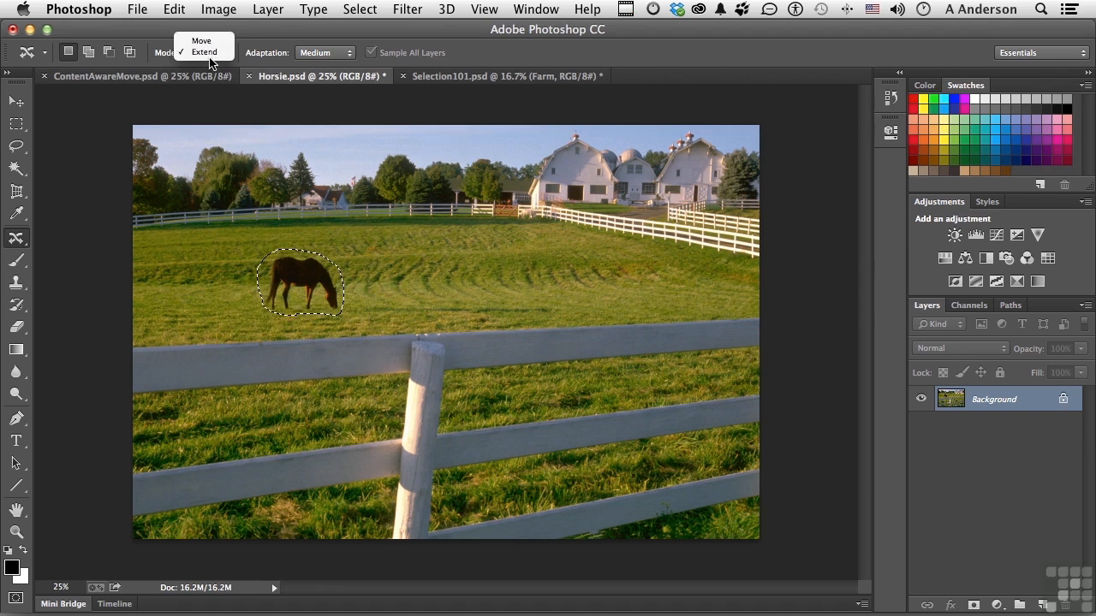
left_click(203, 41)
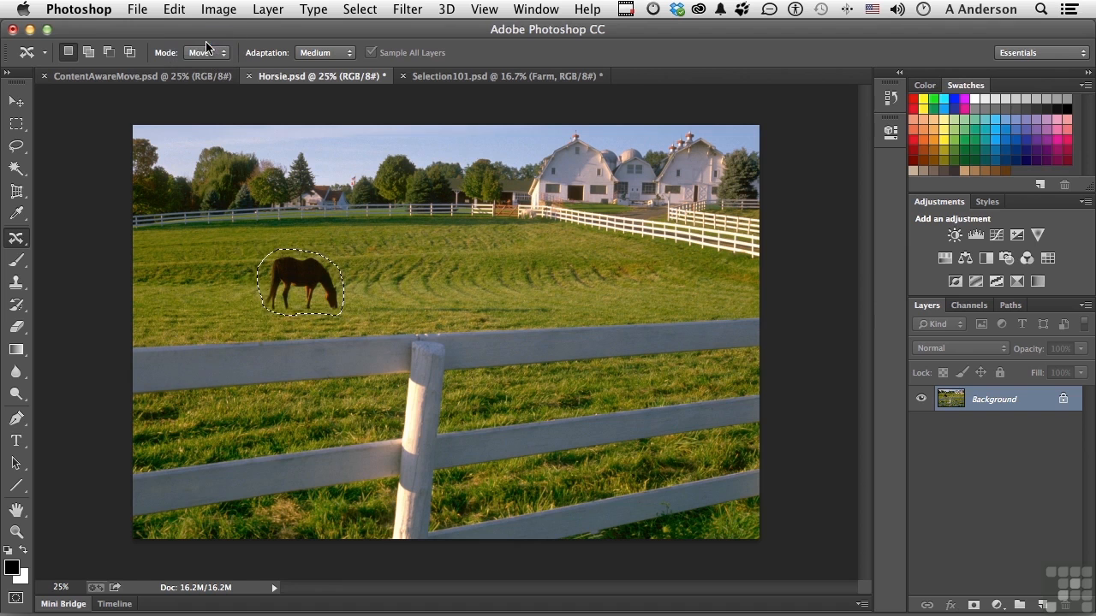
left_click_drag(301, 285, 473, 279)
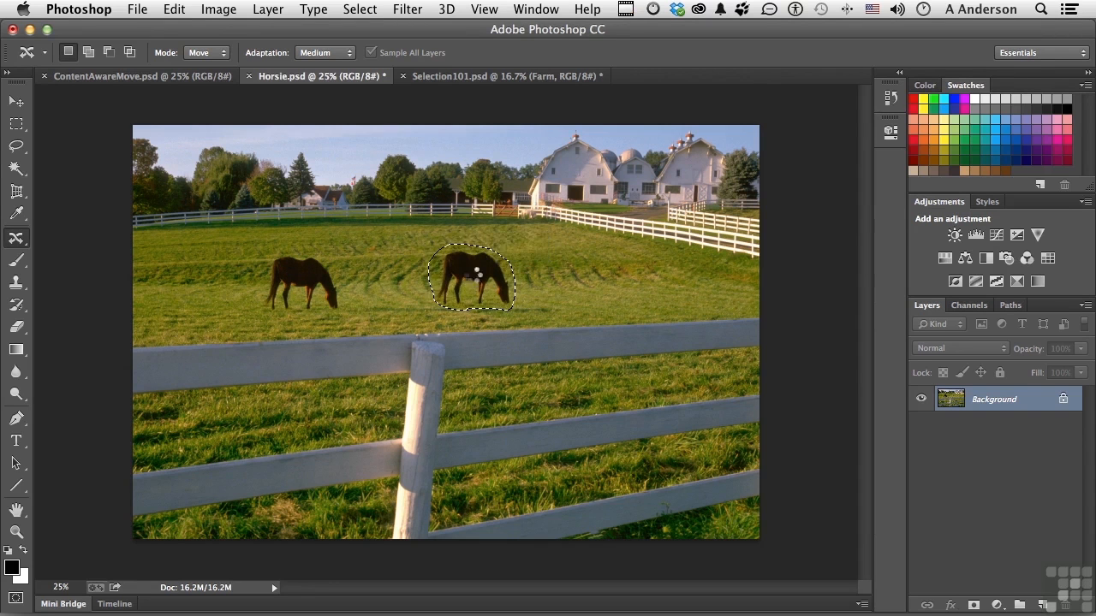
key("super+d")
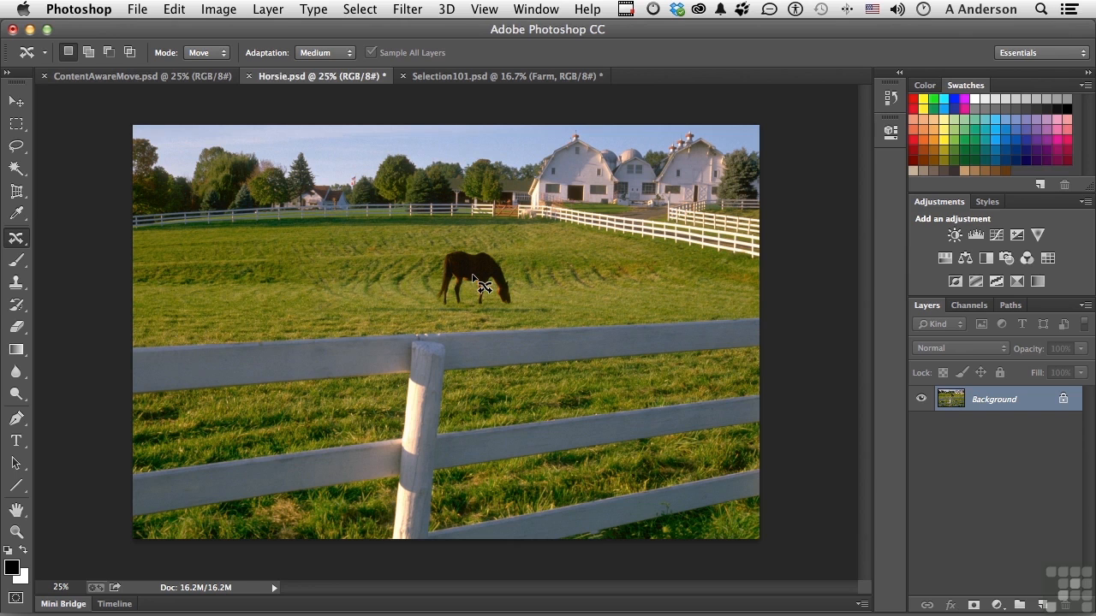
Step: In ContentAwareMove.psd, make a rectangular marquee selection around the left end of the white fence in front of the barn
left_click(122, 81)
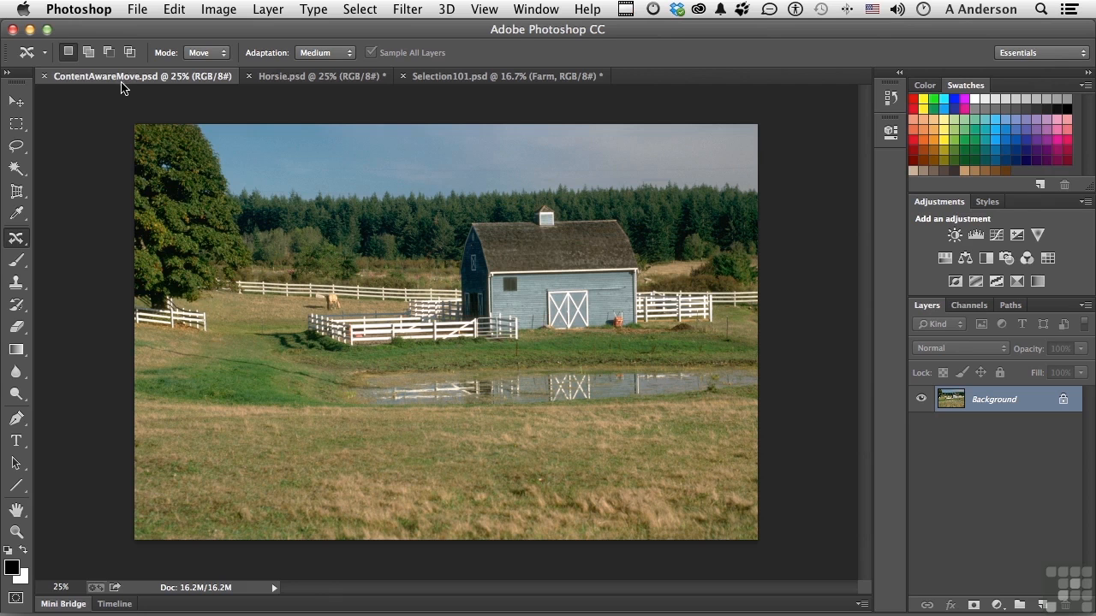
left_click(17, 125)
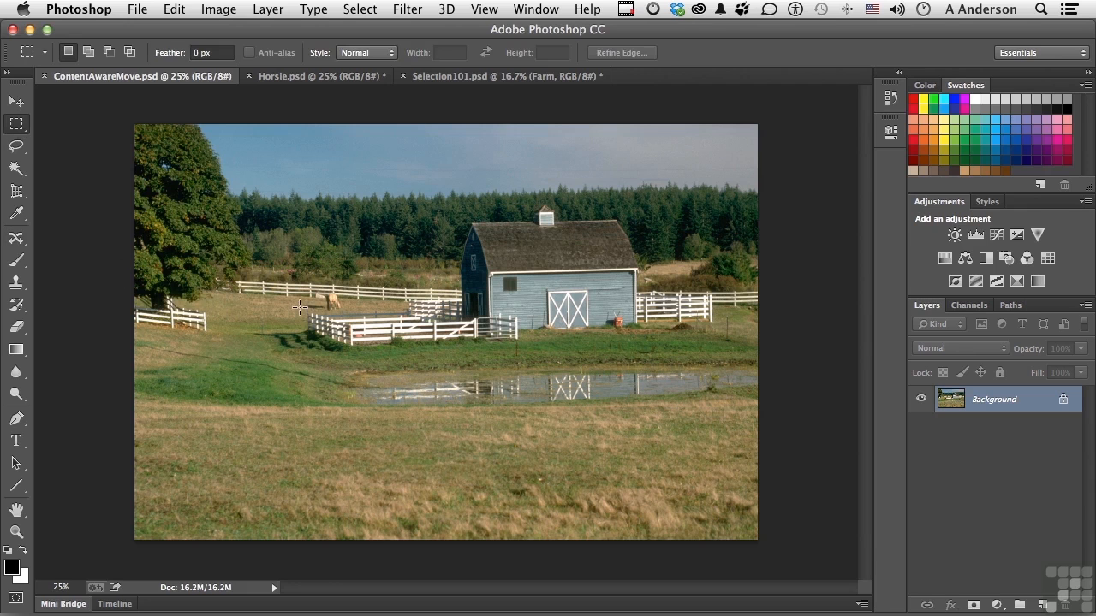
left_click_drag(300, 310, 396, 348)
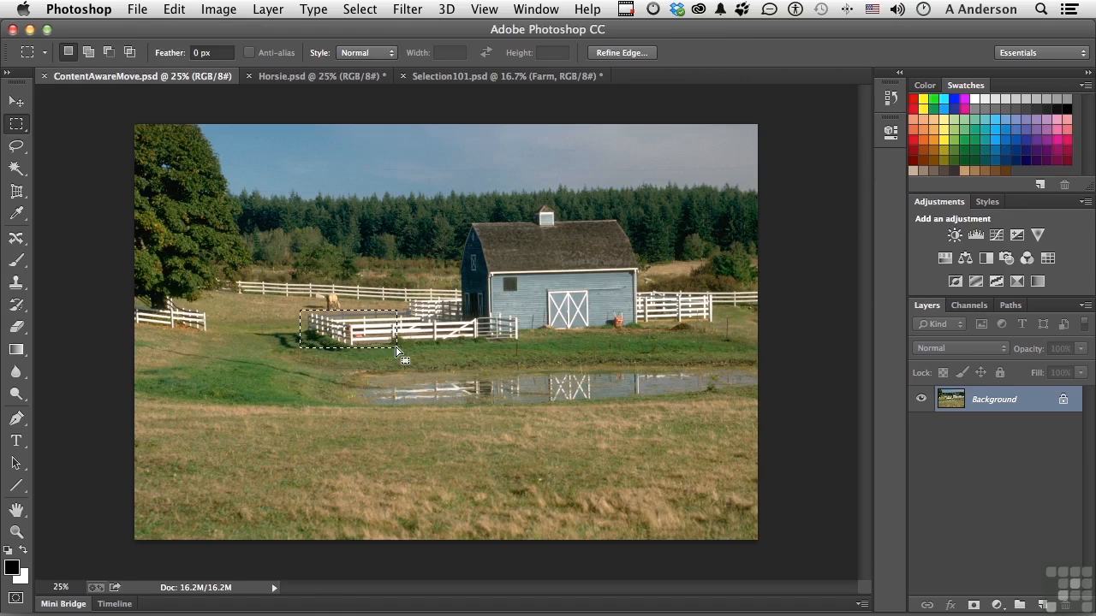
Step: Lengthen the fence about 2.7 in to the left with Content-Aware Move in Extend mode, then deselect
left_click(19, 239)
left_click(221, 55)
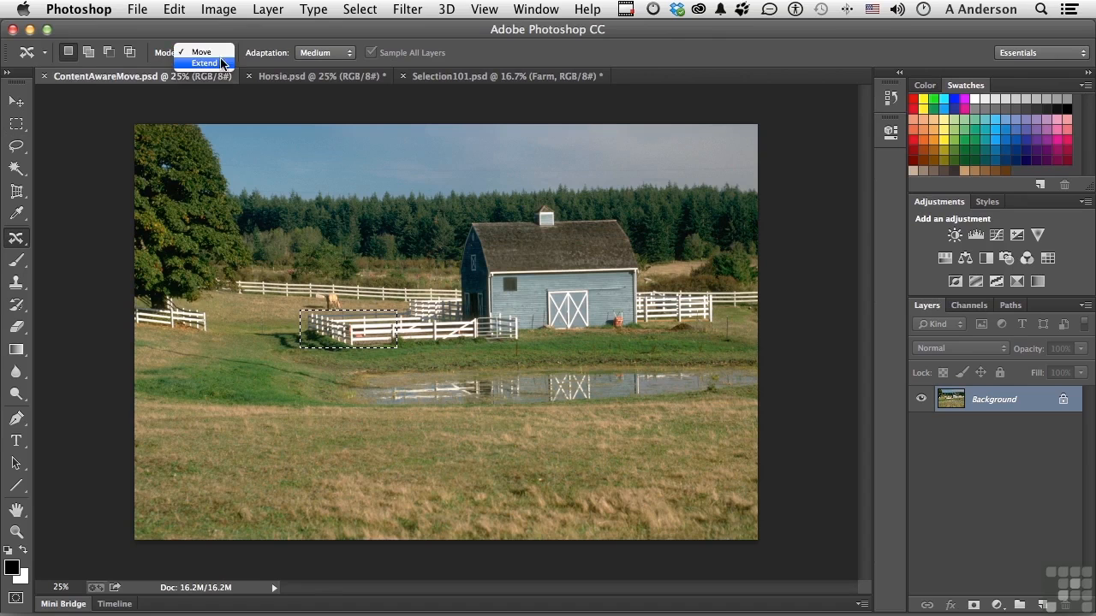
left_click(219, 62)
left_click_drag(365, 352, 313, 336)
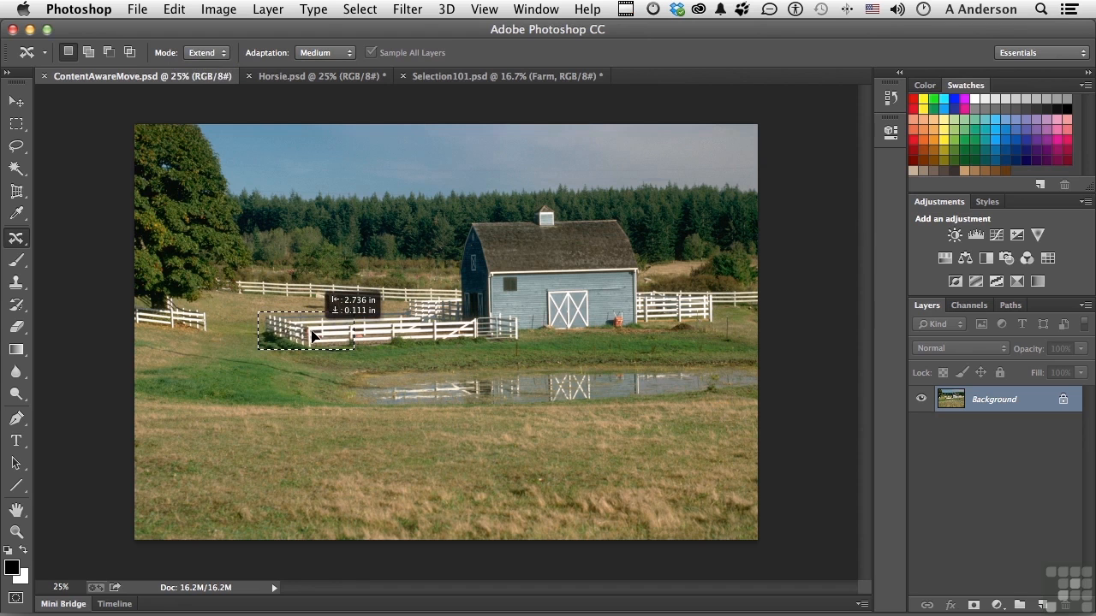
left_click_drag(313, 336, 313, 335)
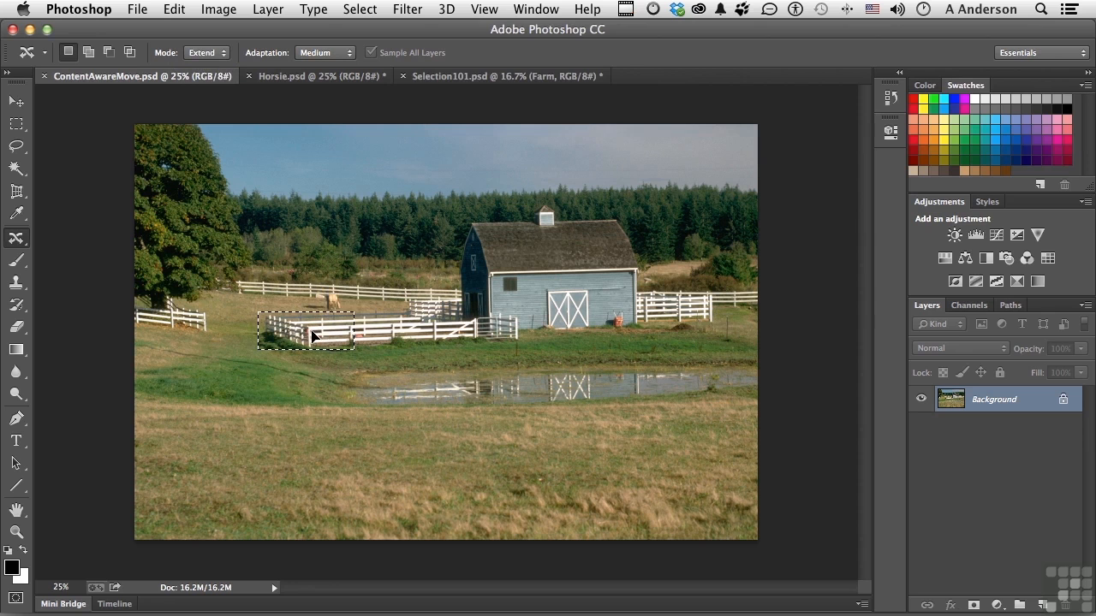
left_click(307, 387)
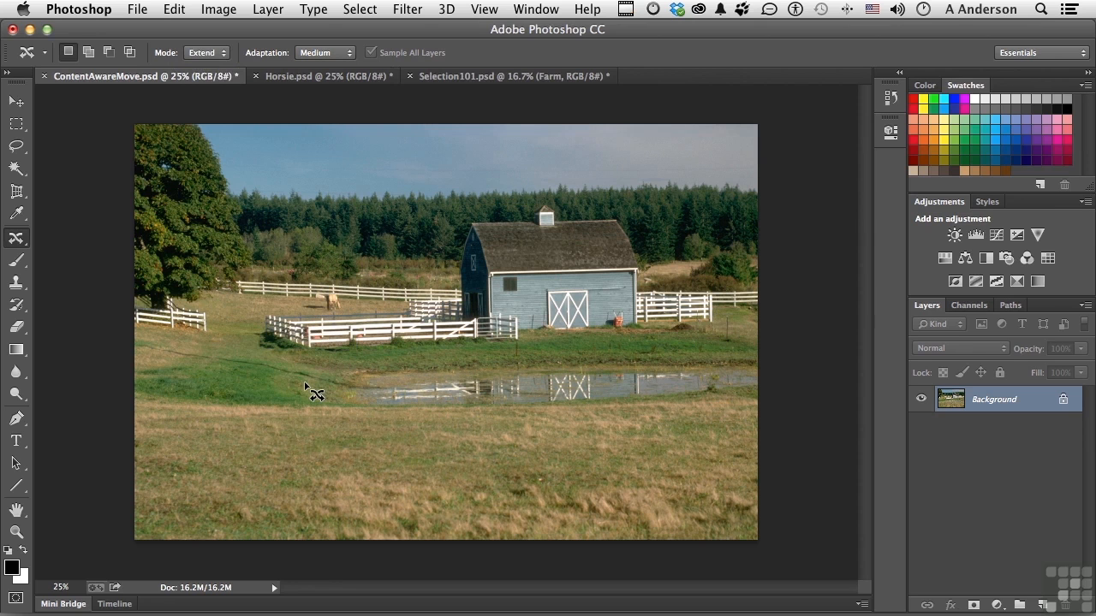